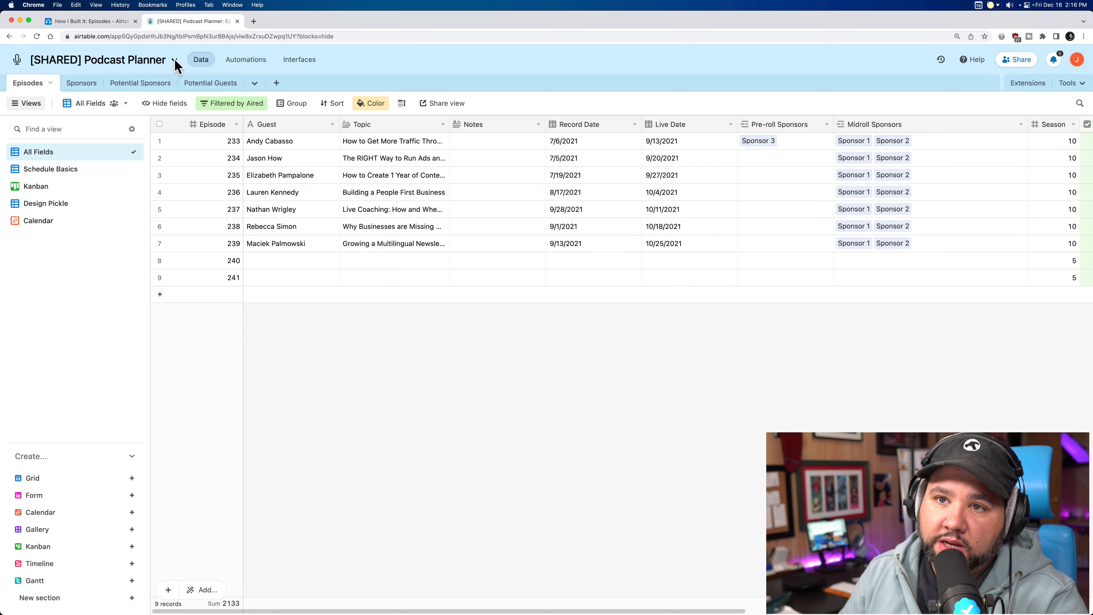
- Review the duplication options and available workspaces for the Podcast Planner base, and cancel without duplicating it
{"action": "left_click", "coordinate": [175, 62]}
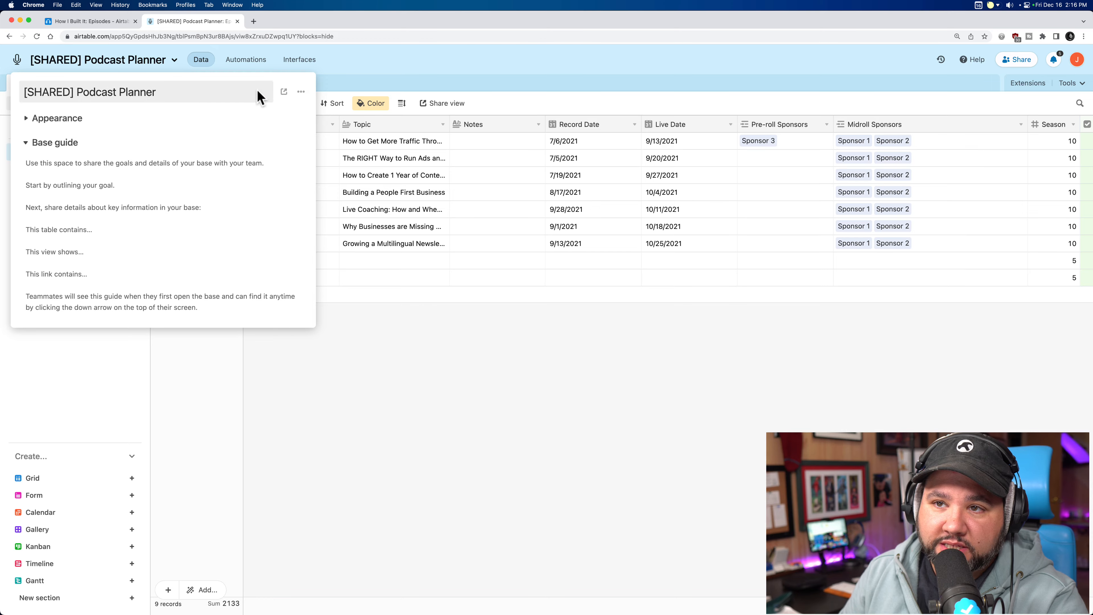
{"action": "left_click", "coordinate": [300, 93]}
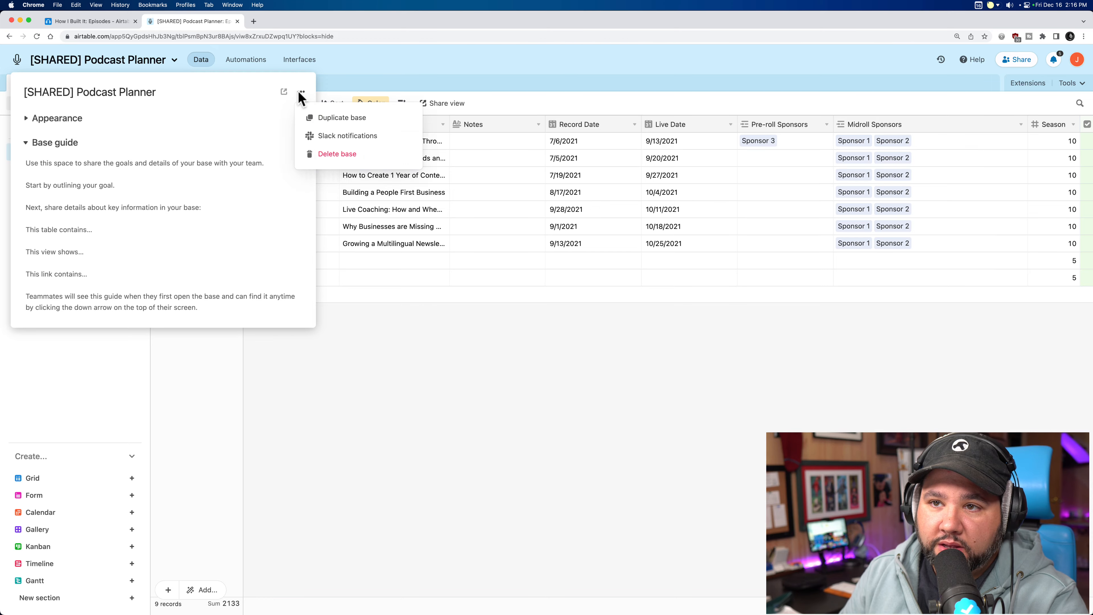
{"action": "left_click", "coordinate": [341, 119]}
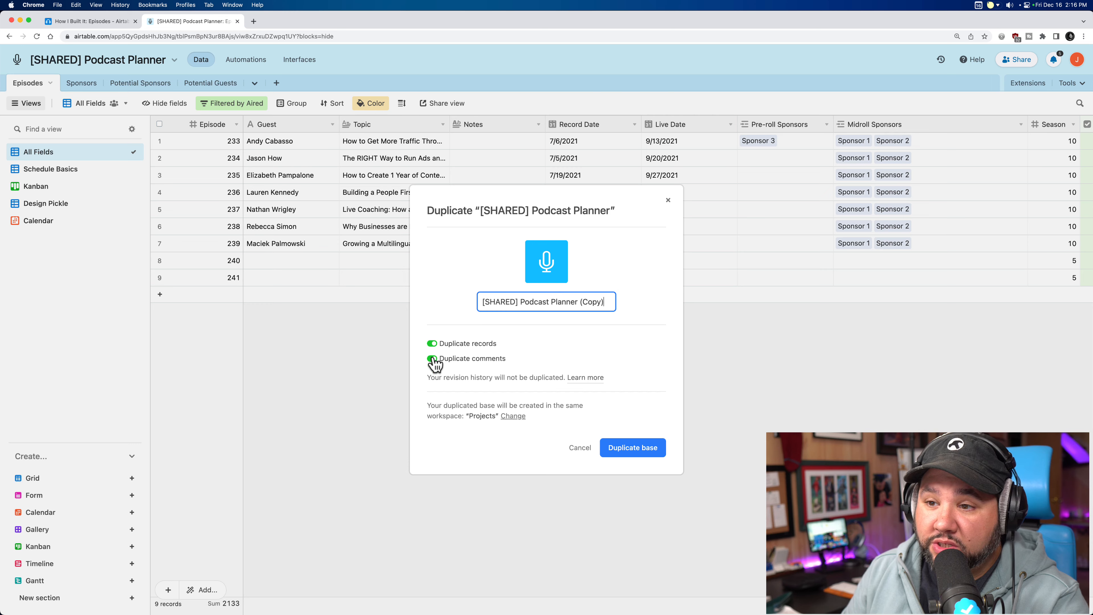
{"action": "left_click", "coordinate": [516, 417]}
{"action": "left_click", "coordinate": [510, 422]}
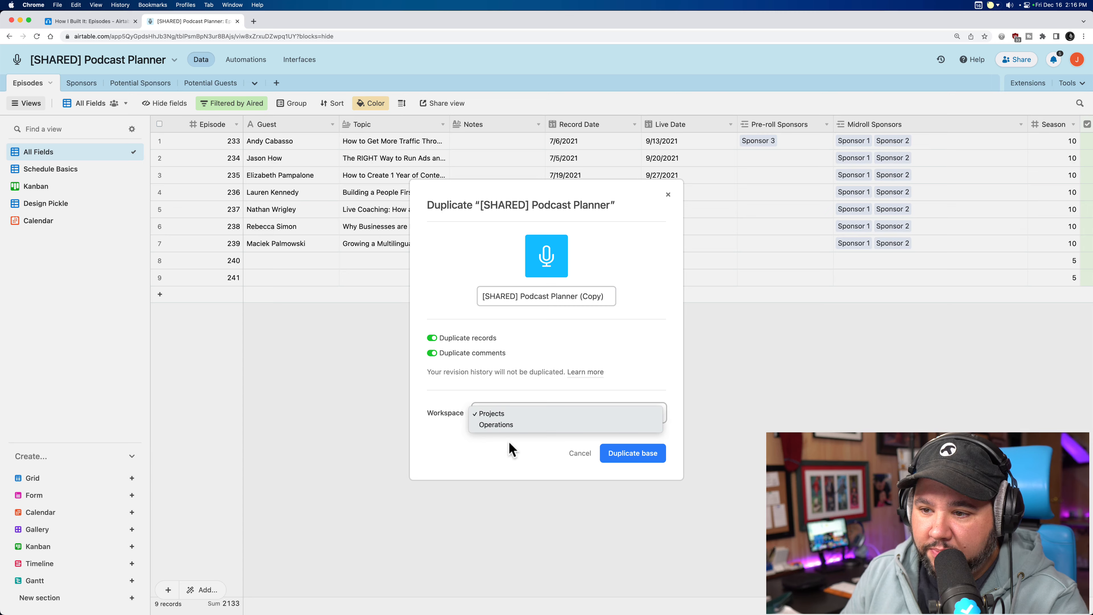
{"action": "left_click", "coordinate": [502, 419]}
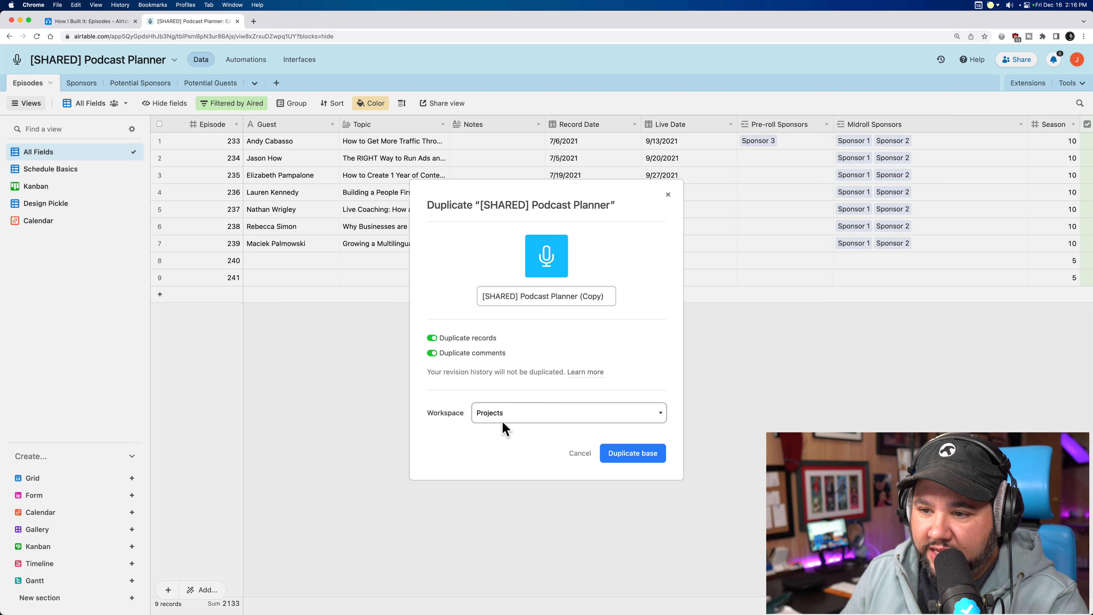
{"action": "left_click", "coordinate": [579, 454]}
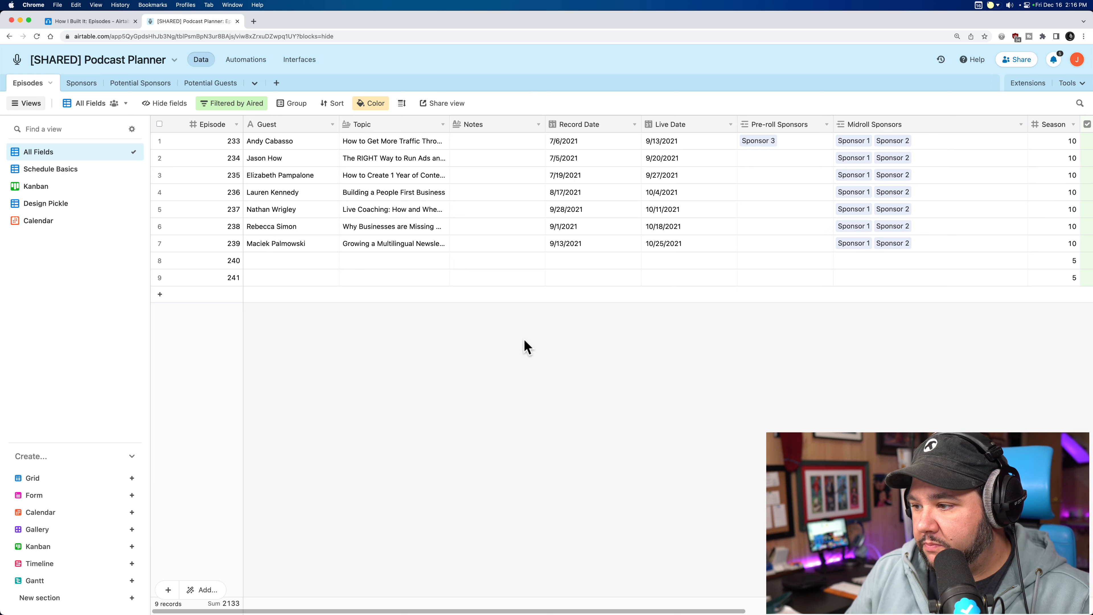
- Clear the Episode numbers in rows 8 and 9 of the Episodes table
{"action": "left_click_drag", "start_coordinate": [228, 260], "coordinate": [231, 282]}
{"action": "key", "text": "Delete"}
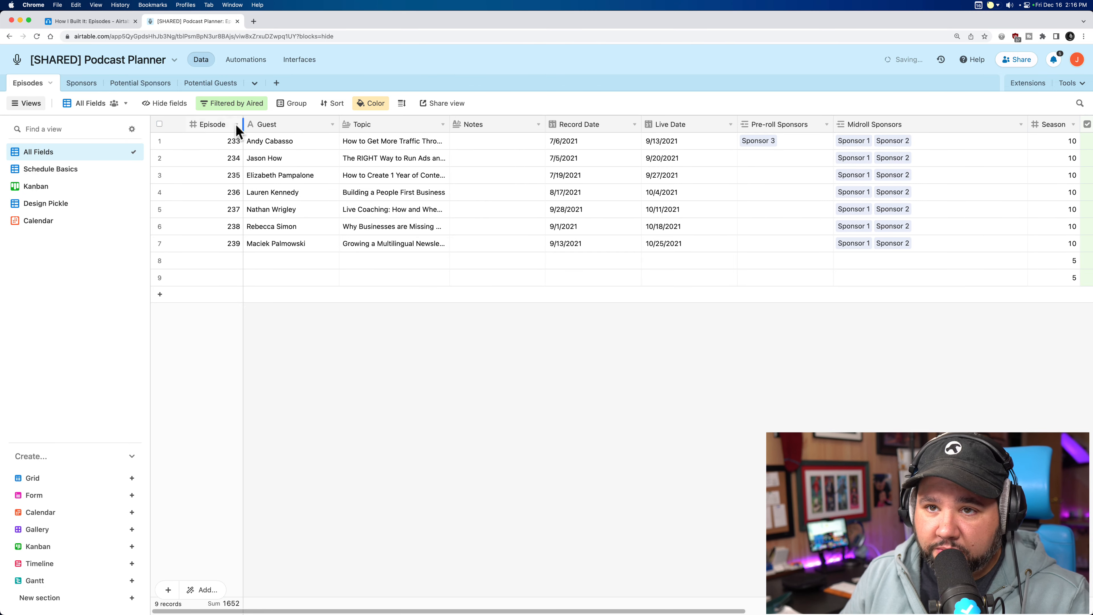
- Delete the view's Aired filter condition and recreate it to show only records with Aired unchecked
{"action": "left_click", "coordinate": [234, 104]}
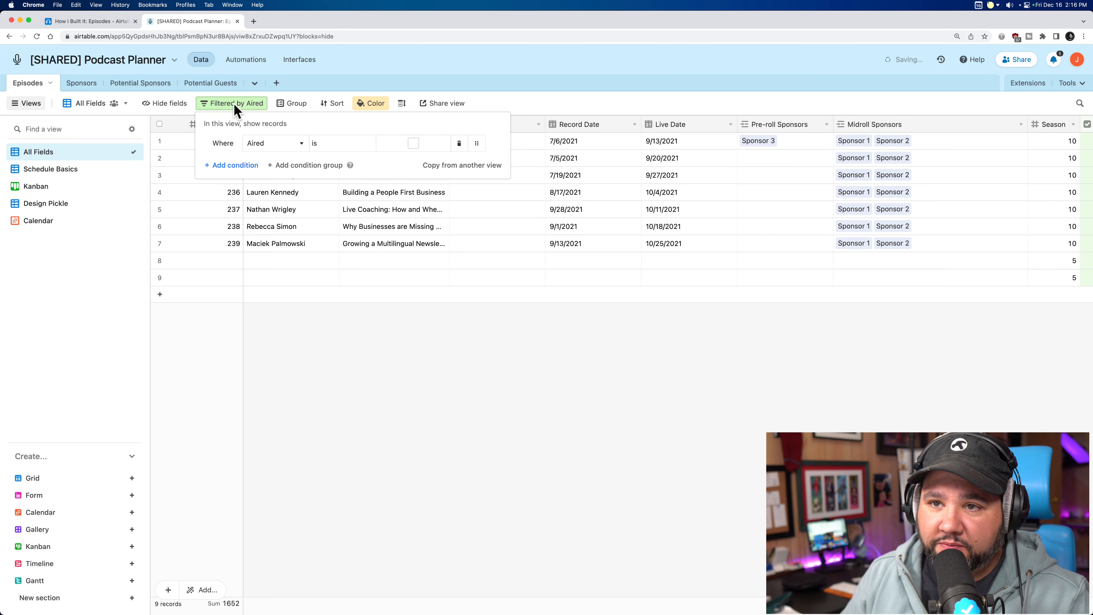
{"action": "left_click", "coordinate": [459, 143]}
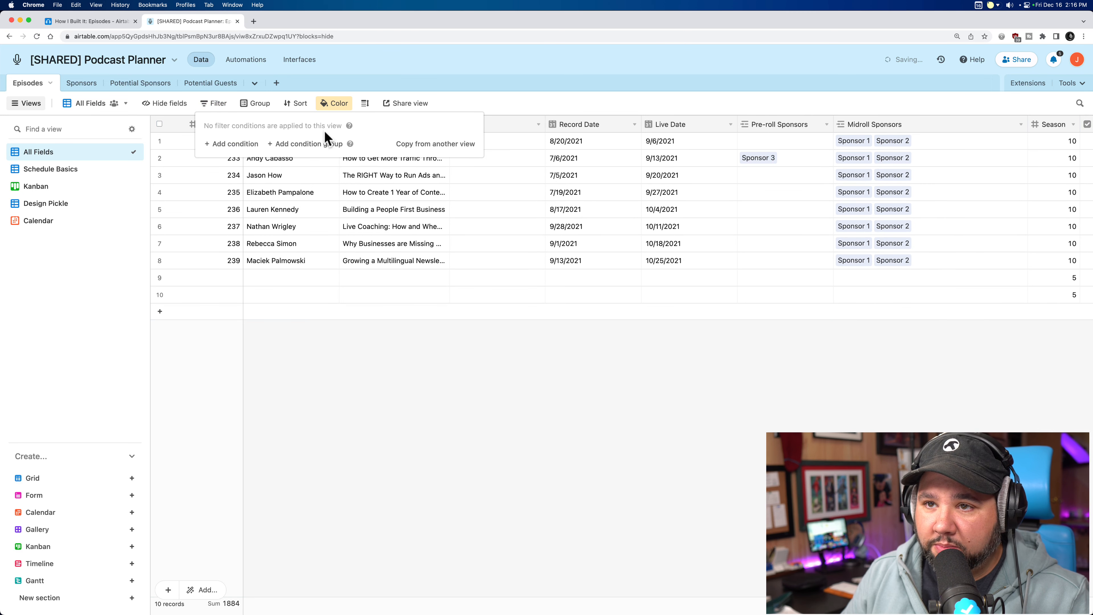
{"action": "left_click", "coordinate": [227, 137]}
{"action": "left_click", "coordinate": [262, 146]}
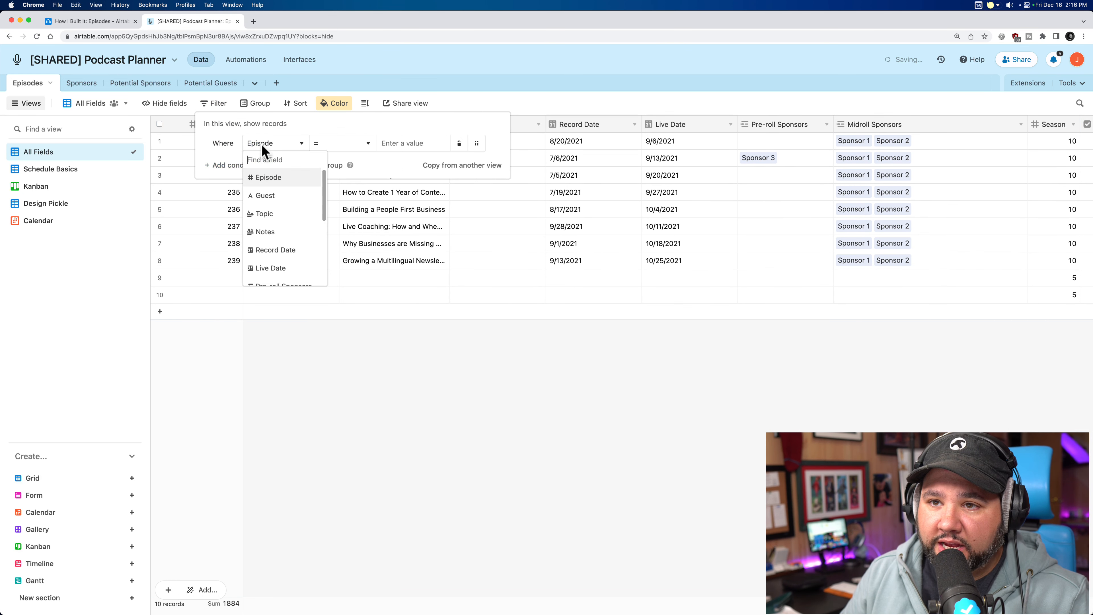
{"action": "scroll", "coordinate": [278, 260], "scroll_direction": "down", "scroll_amount": 5}
{"action": "left_click", "coordinate": [275, 278]}
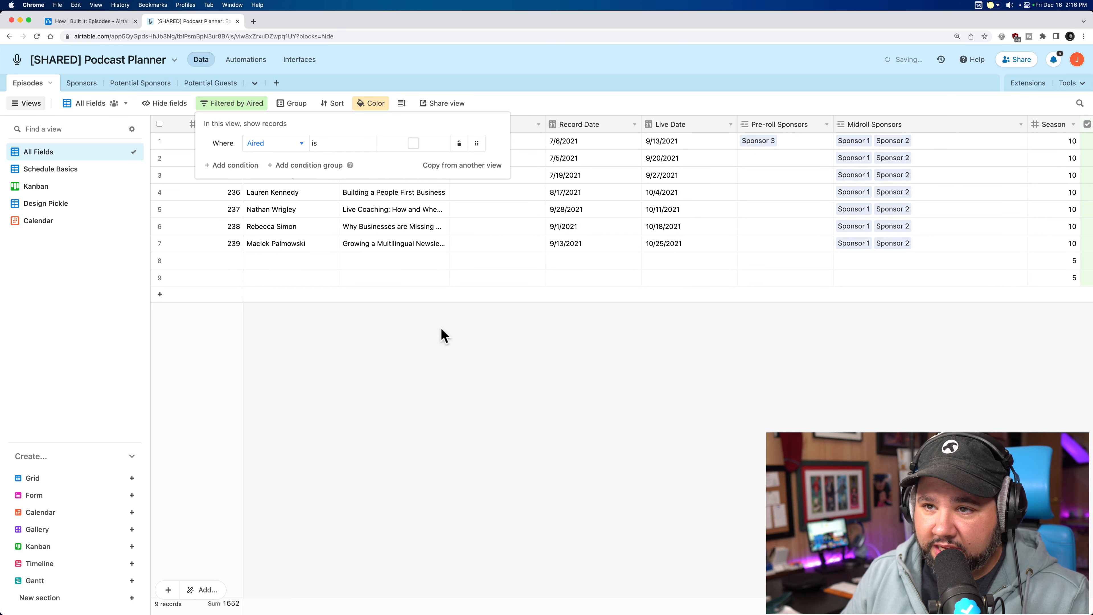
{"action": "left_click", "coordinate": [433, 307]}
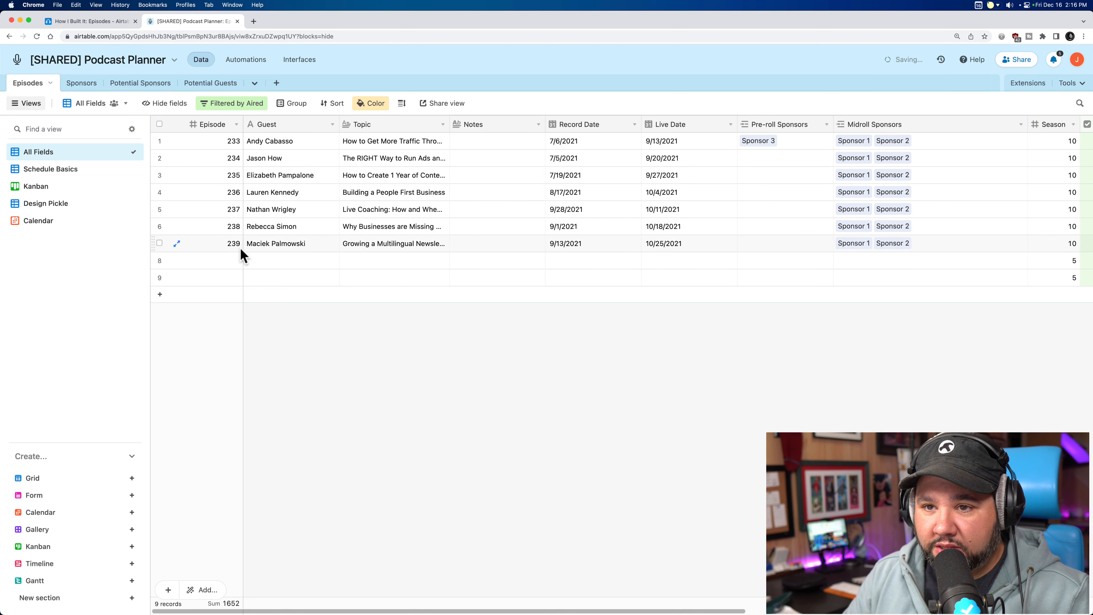
- Extend the Episode number series from 238 and 239 into the two empty rows below as 240 and 241
{"action": "left_click", "coordinate": [236, 231]}
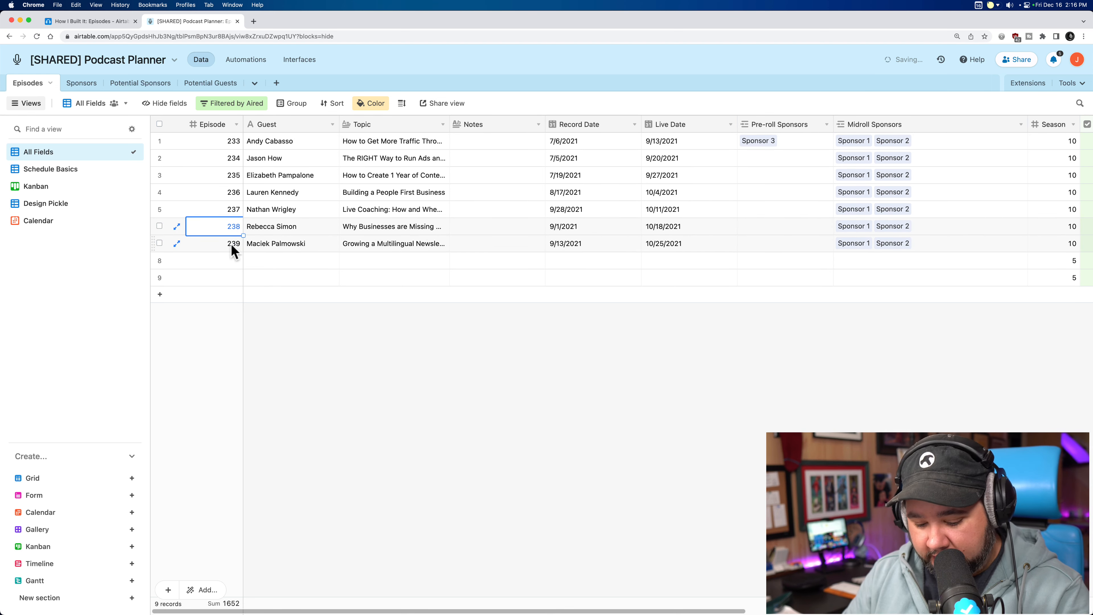
{"action": "left_click", "coordinate": [231, 244], "text": "shift"}
{"action": "key", "text": "BackSpace"}
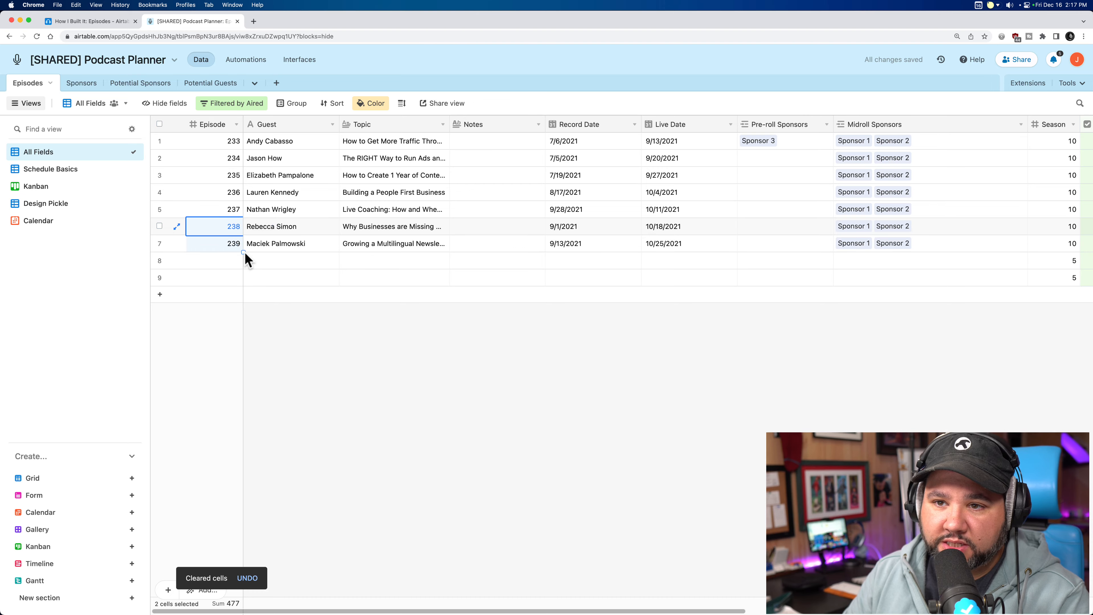
{"action": "left_click_drag", "start_coordinate": [244, 252], "coordinate": [242, 278]}
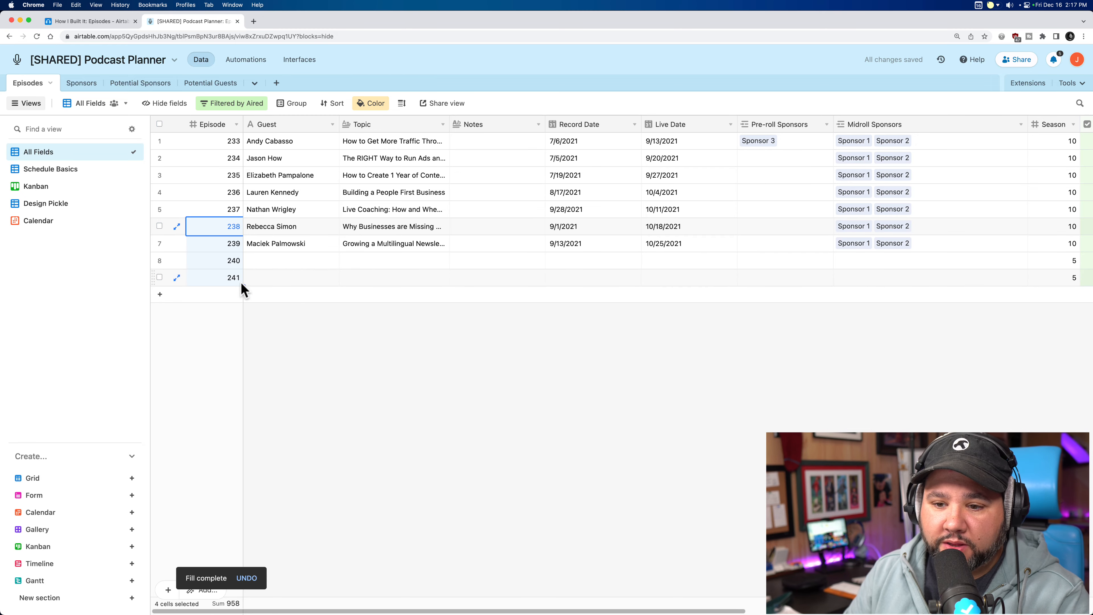
- Clear Episode numbers 240 and 241 from the last two rows of the Episodes table
{"action": "left_click", "coordinate": [238, 264]}
{"action": "left_click", "coordinate": [233, 280], "text": "shift"}
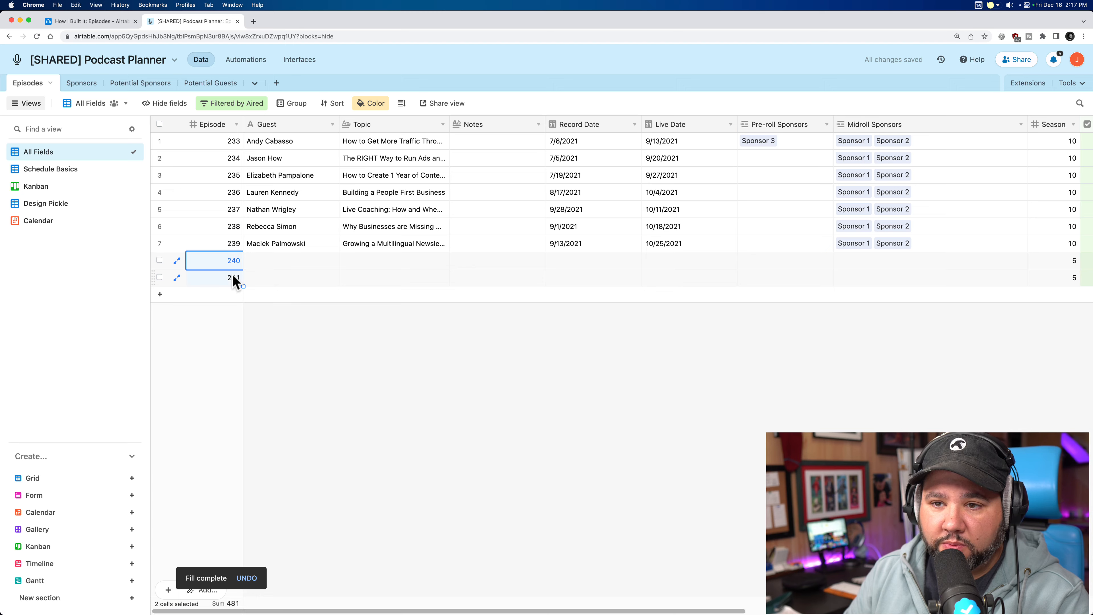
{"action": "key", "text": "Delete"}
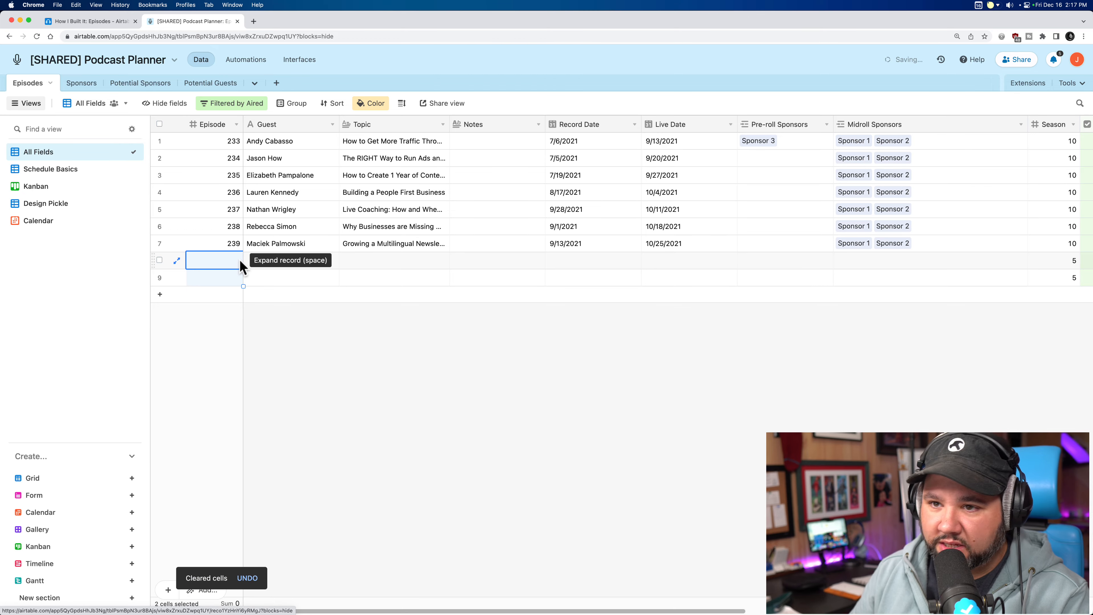
{"action": "left_click", "coordinate": [267, 319]}
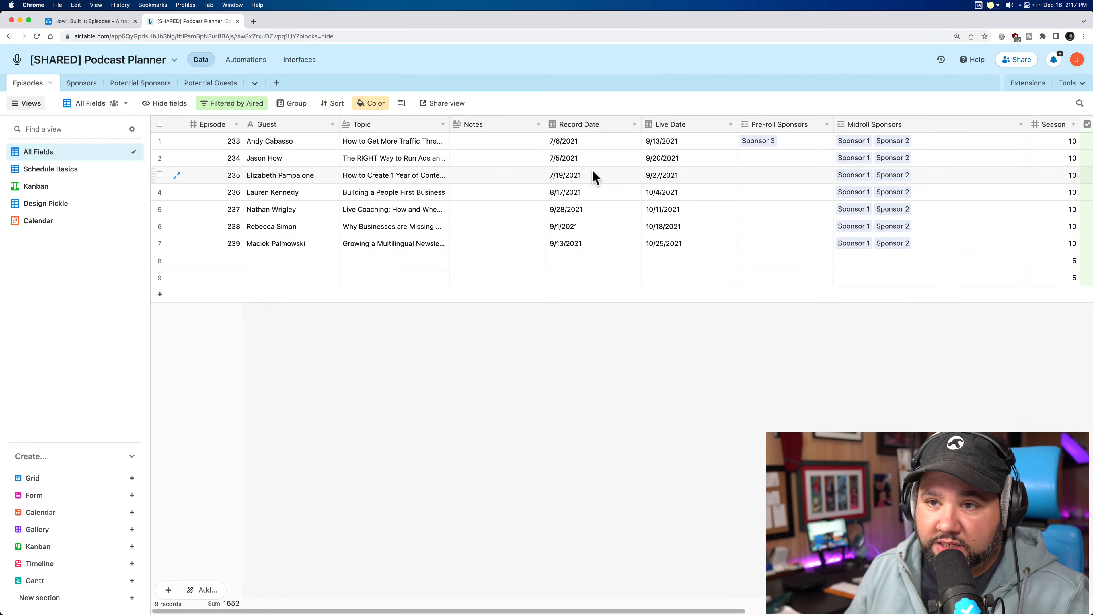
- Review the Notes field's Long text type and rich text formatting setting, and save the field
{"action": "left_click", "coordinate": [493, 144]}
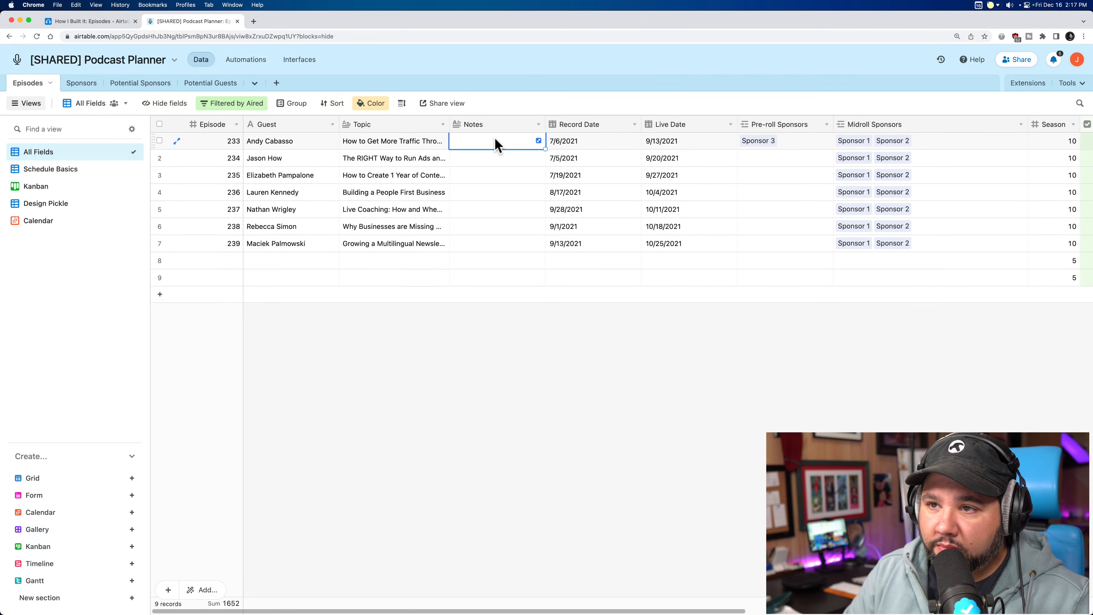
{"action": "left_click", "coordinate": [498, 125]}
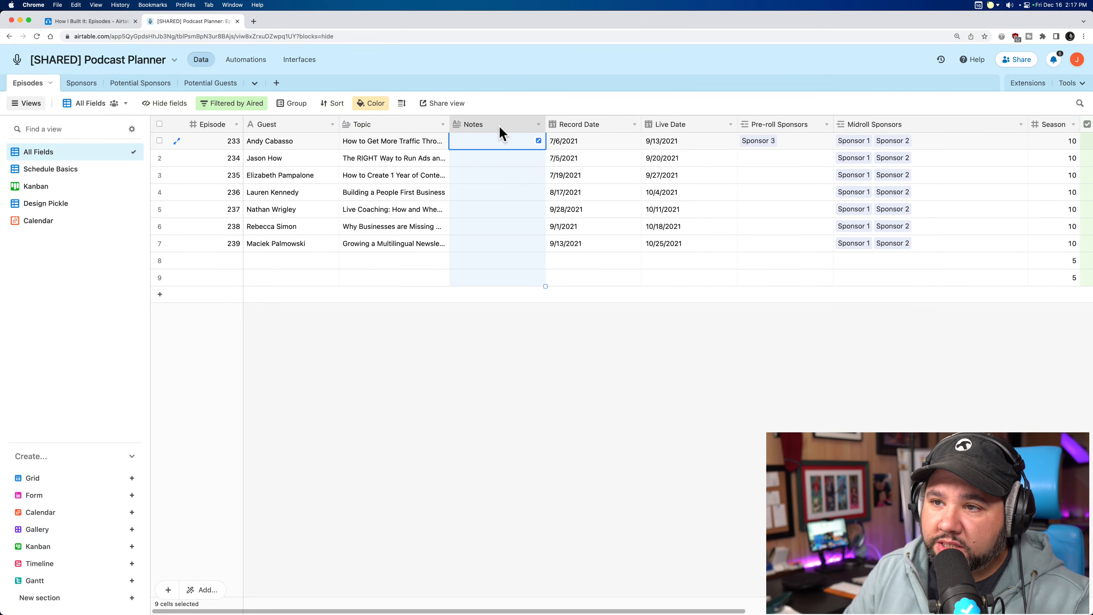
{"action": "left_click", "coordinate": [538, 125]}
{"action": "left_click", "coordinate": [506, 149]}
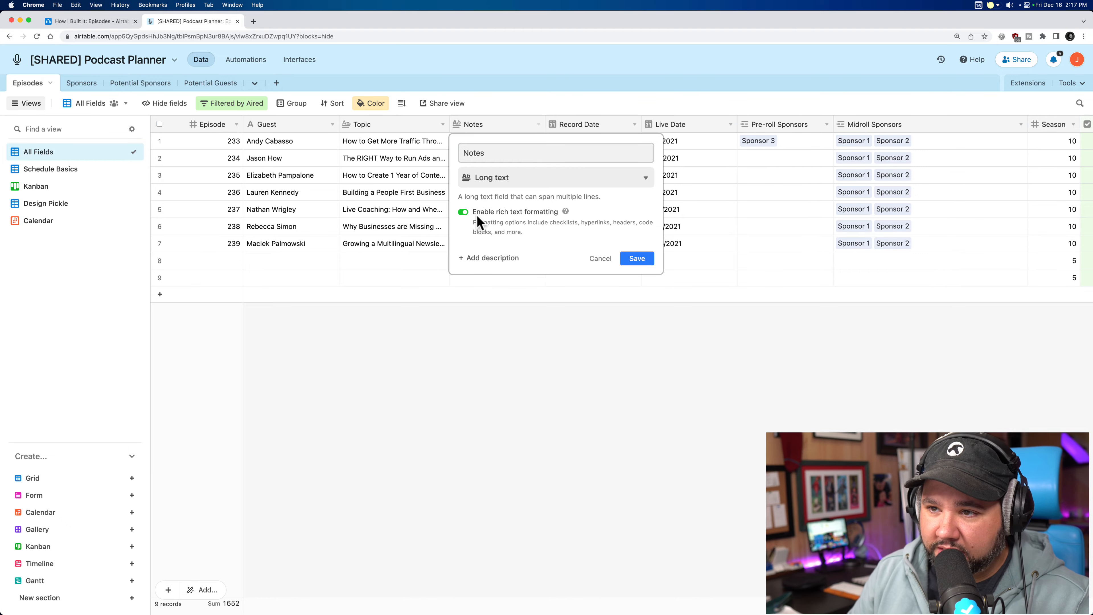
{"action": "left_click", "coordinate": [636, 259]}
- Enter "Supports Markdown" as a level 2 heading in episode 233's expanded Notes cell, and delete it again
{"action": "left_click", "coordinate": [529, 142]}
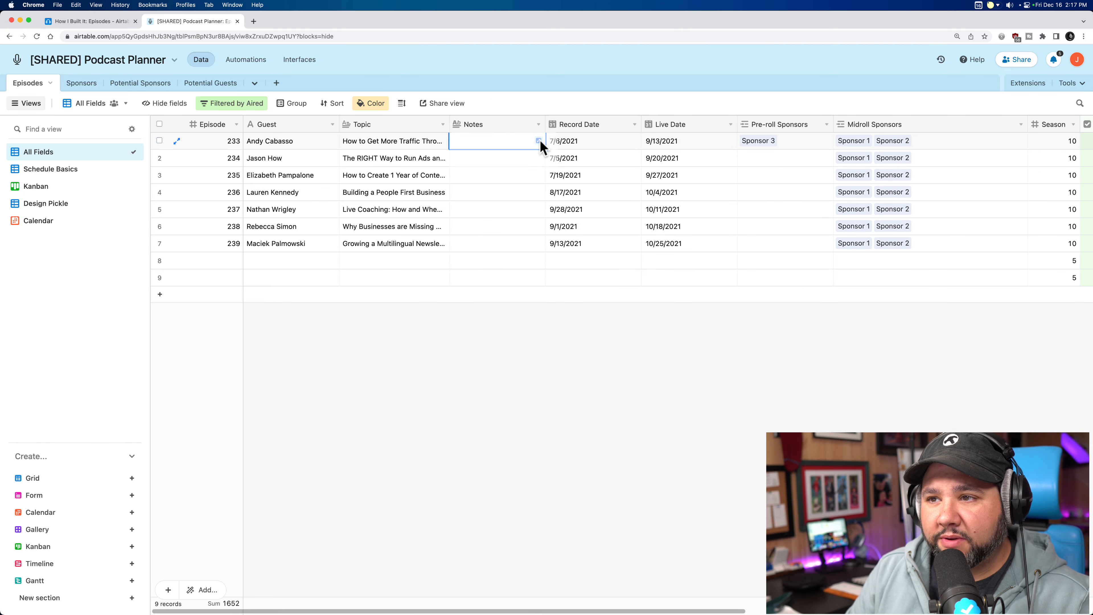
{"action": "left_click", "coordinate": [539, 141]}
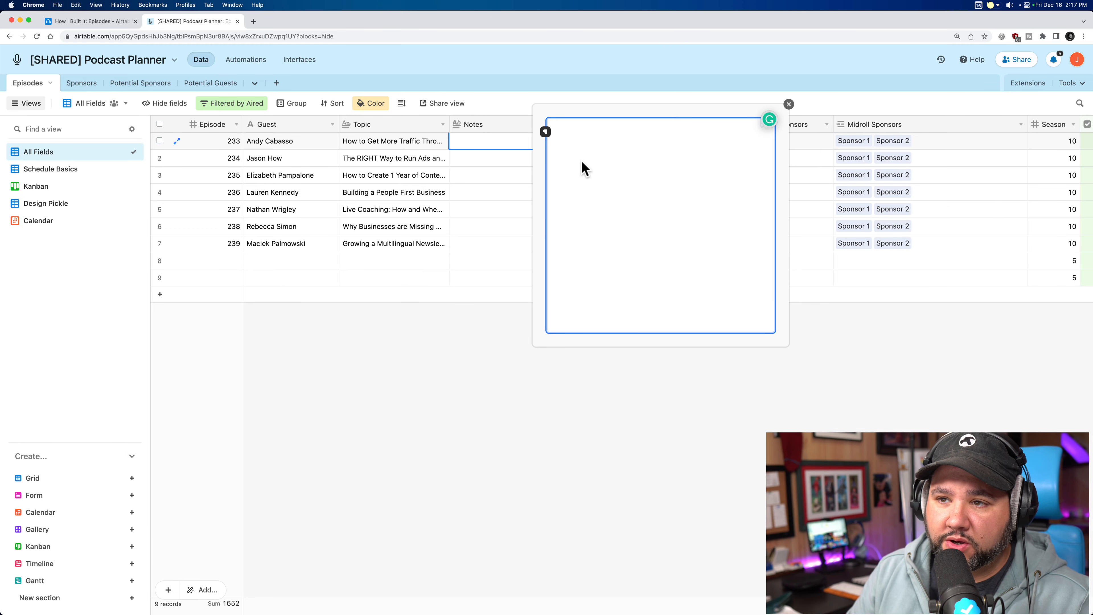
{"action": "left_click", "coordinate": [546, 132]}
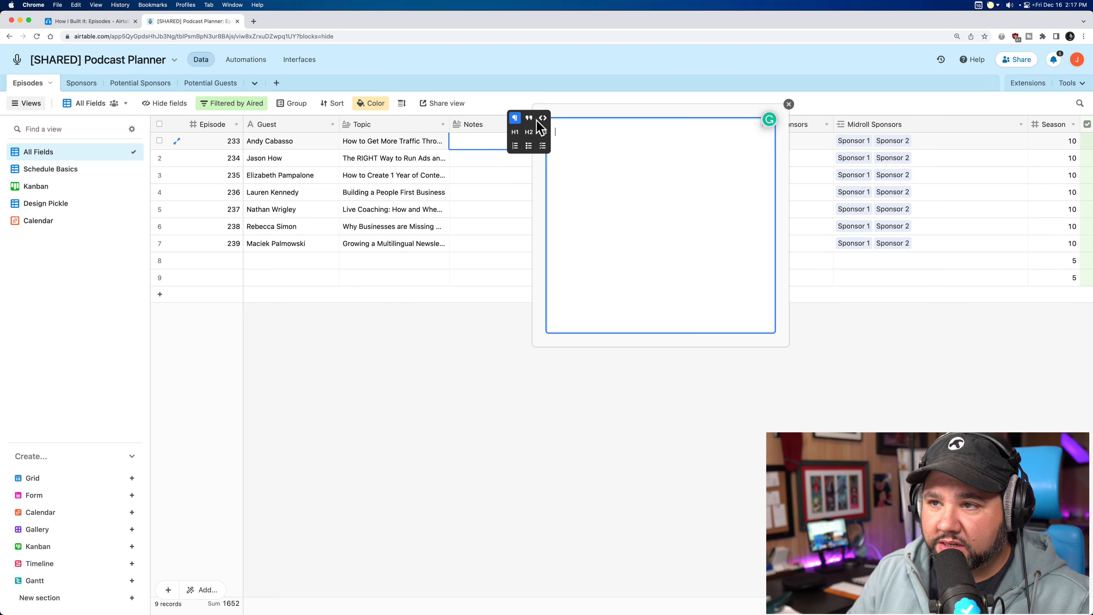
{"action": "left_click", "coordinate": [597, 142]}
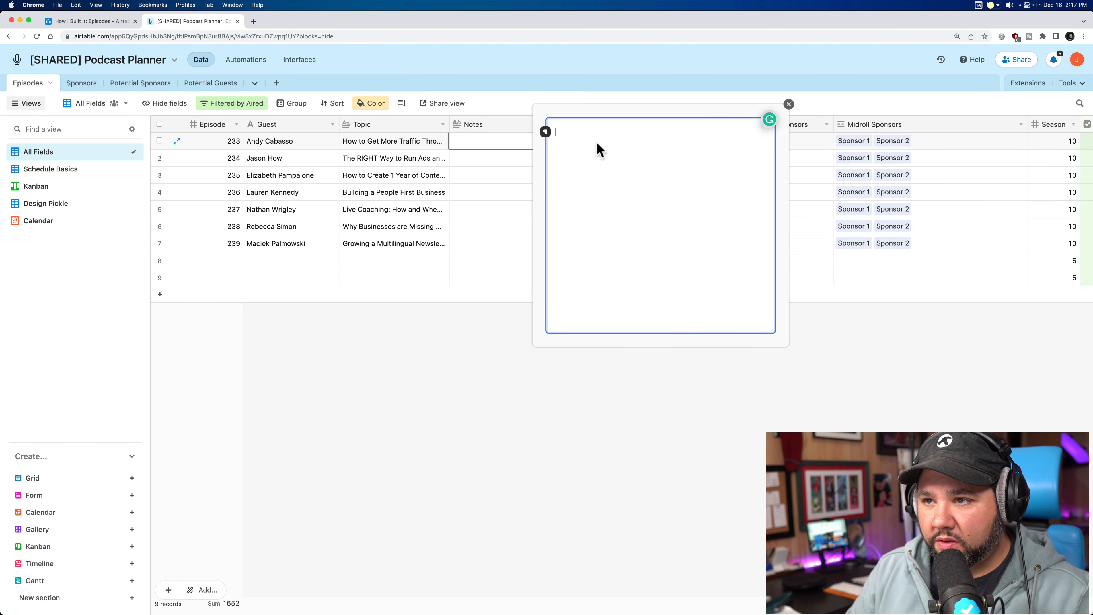
{"action": "type", "text": "S"}
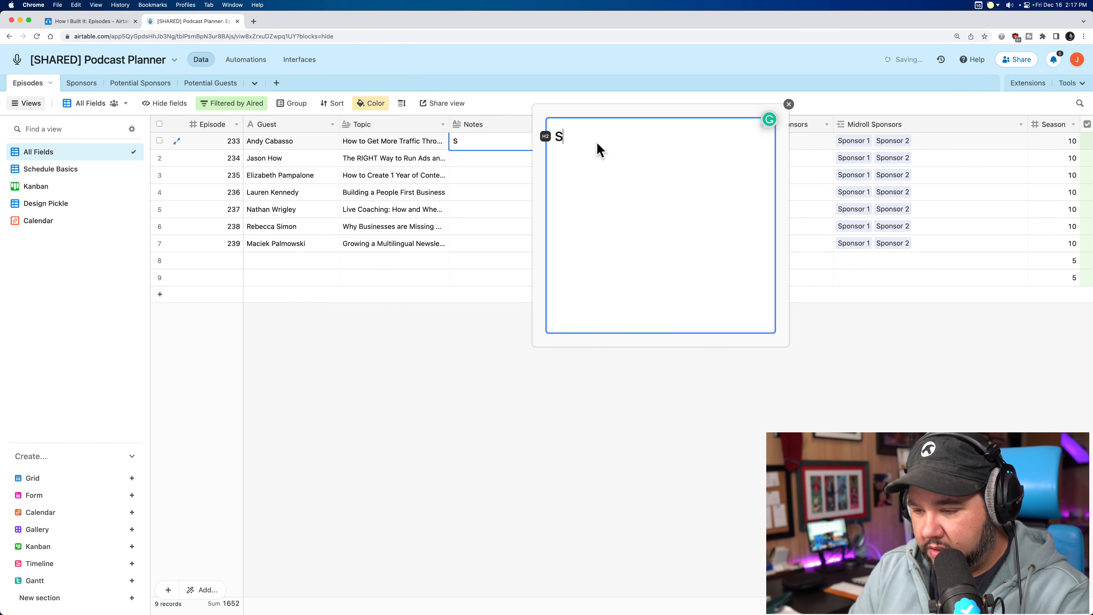
{"action": "type", "text": "upports Markdown"}
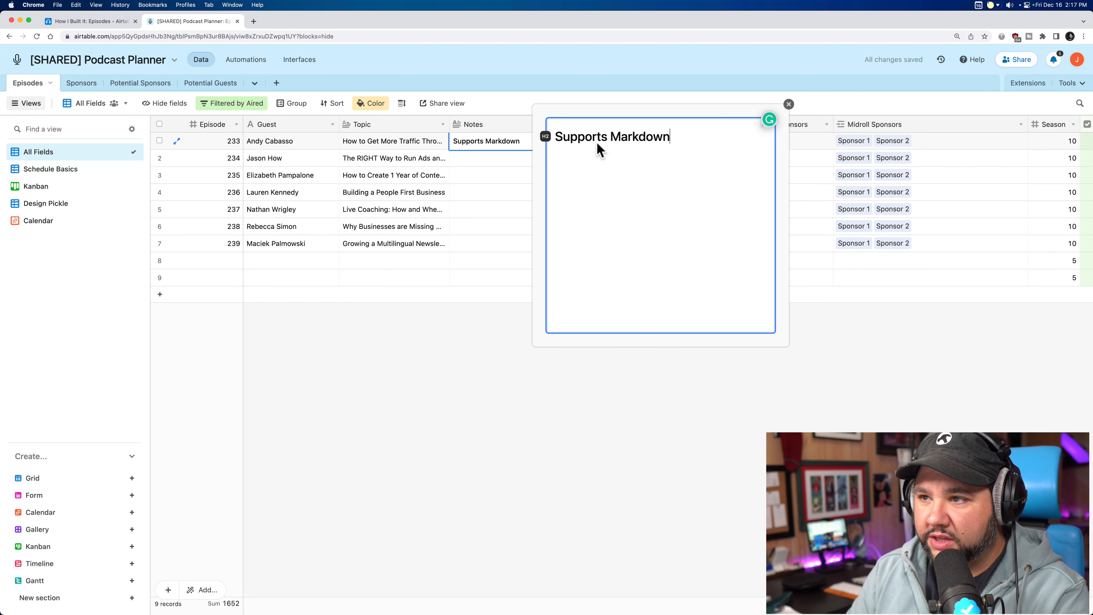
{"action": "key", "text": "super+a"}
{"action": "key", "text": "BackSpace"}
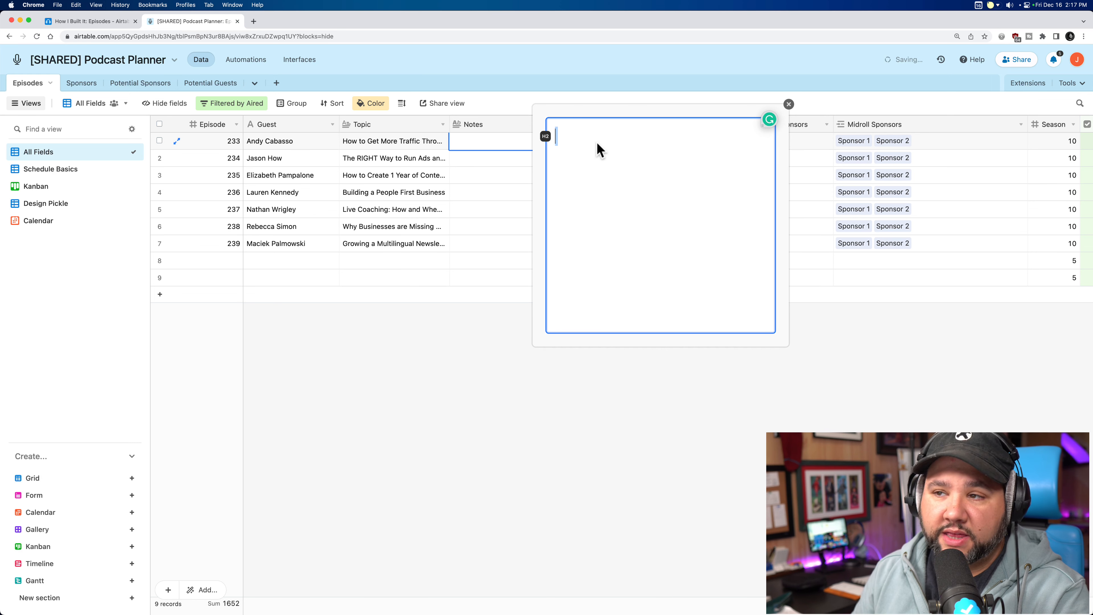
{"action": "left_click", "coordinate": [607, 402]}
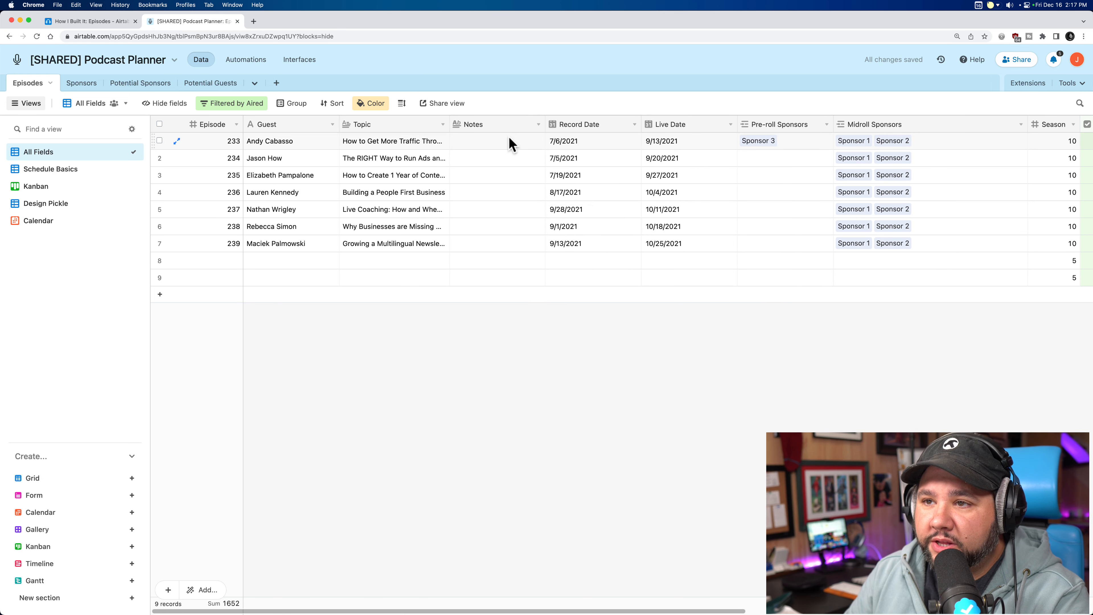
- Examine the Record Date, Live Date and Pre-roll Sponsors cells of episode 233
{"action": "left_click", "coordinate": [607, 144]}
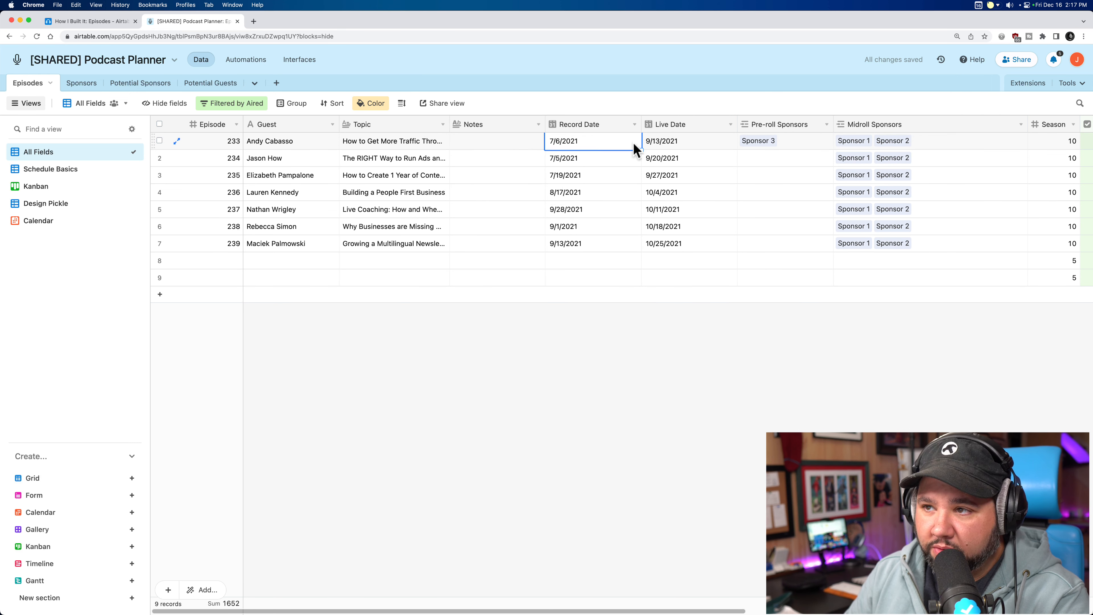
{"action": "left_click", "coordinate": [691, 144]}
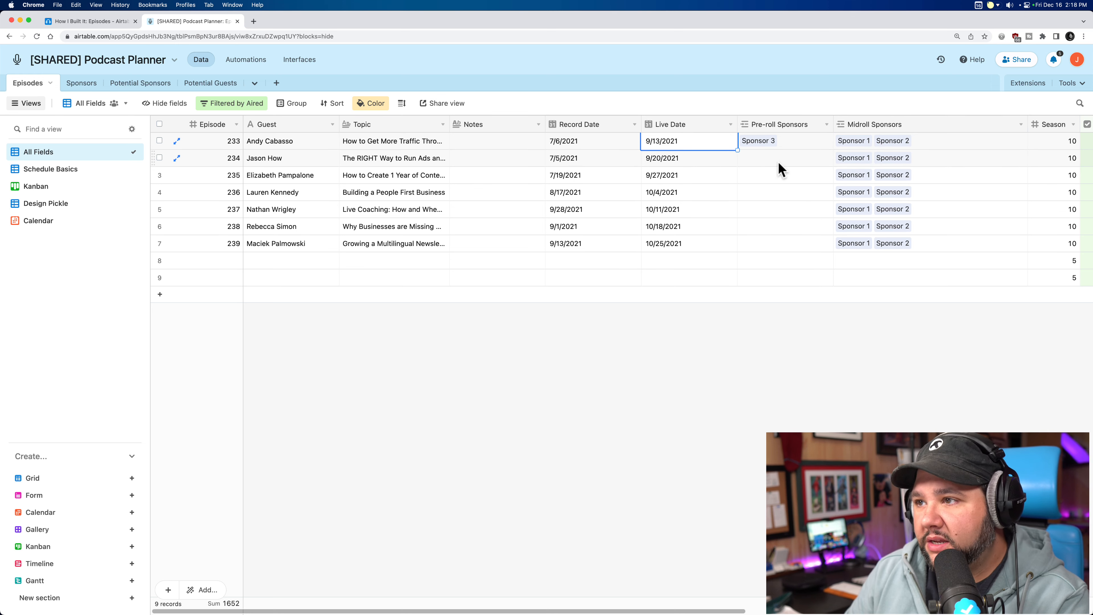
{"action": "scroll", "coordinate": [779, 167], "scroll_direction": "right", "scroll_amount": 3}
{"action": "scroll", "coordinate": [778, 162], "scroll_direction": "right", "scroll_amount": 5}
{"action": "left_click", "coordinate": [591, 140]}
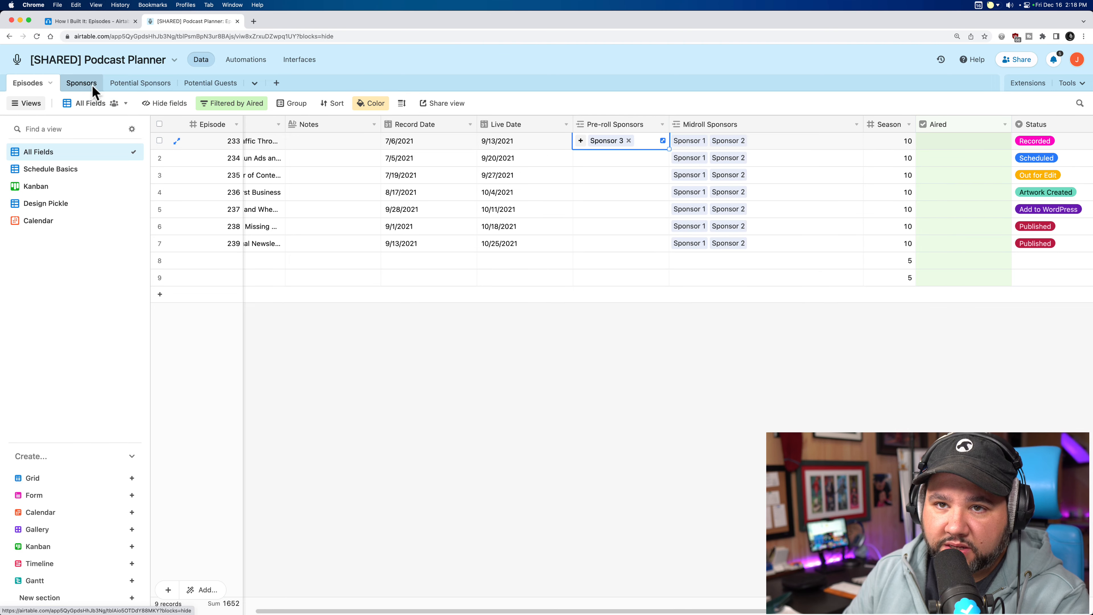
- Review the Status options available for episode 233 in the Episodes table, closing the list without choosing one
{"action": "scroll", "coordinate": [730, 219], "scroll_direction": "right", "scroll_amount": 6}
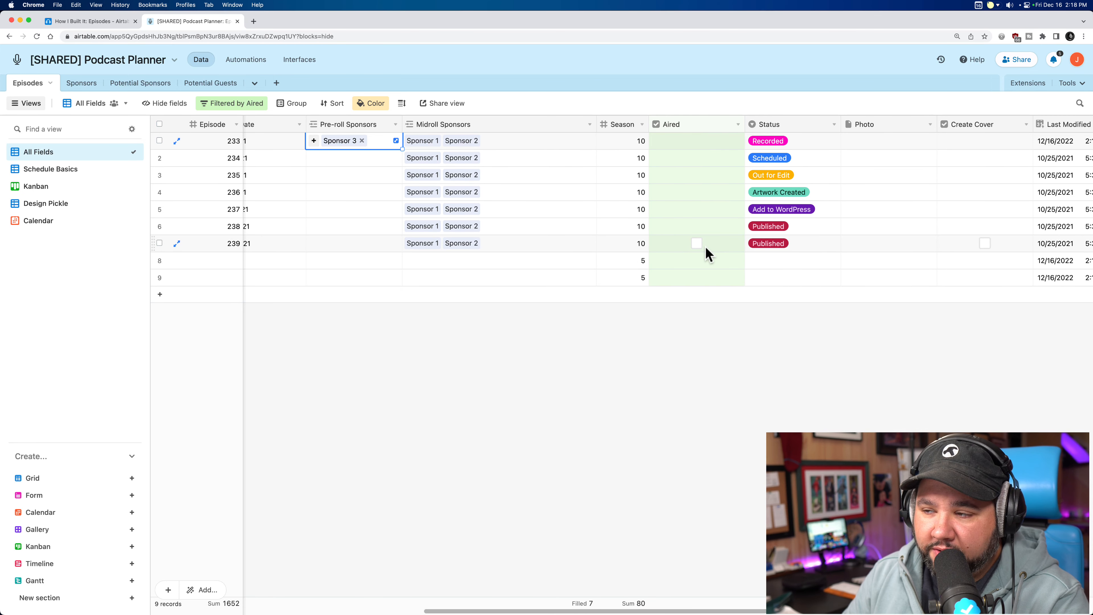
{"action": "scroll", "coordinate": [702, 246], "scroll_direction": "right", "scroll_amount": 3}
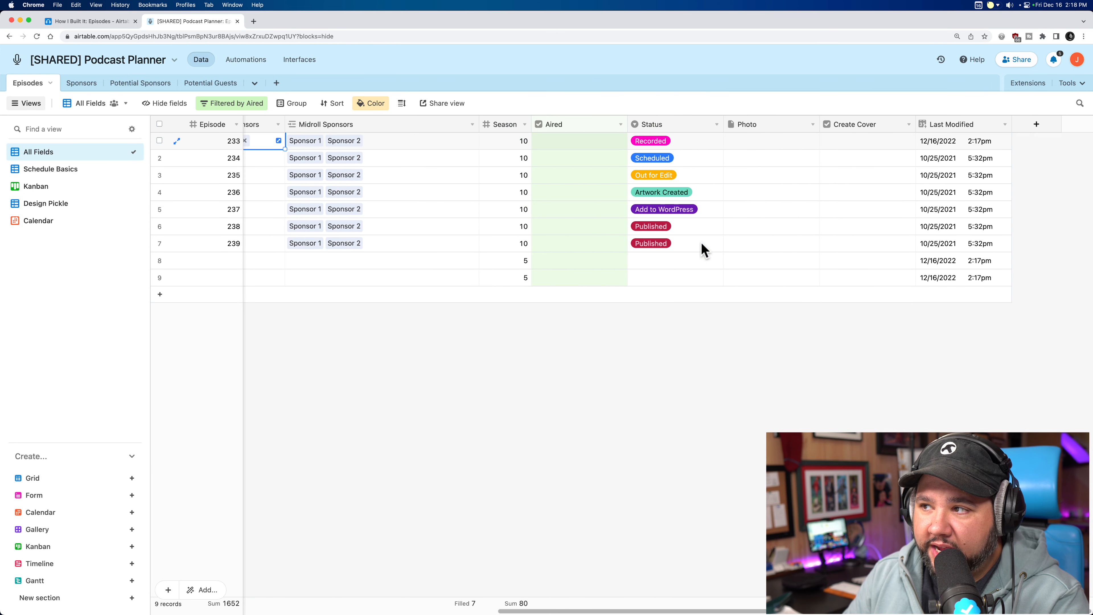
{"action": "left_click", "coordinate": [689, 142]}
{"action": "left_click", "coordinate": [717, 142]}
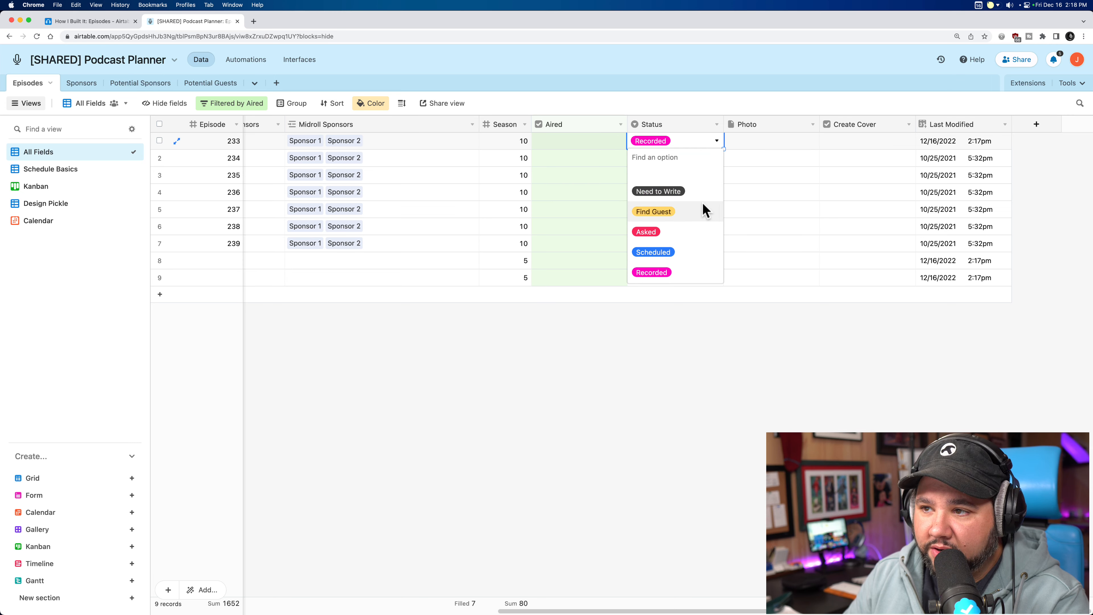
{"action": "scroll", "coordinate": [705, 210], "scroll_direction": "down", "scroll_amount": 2}
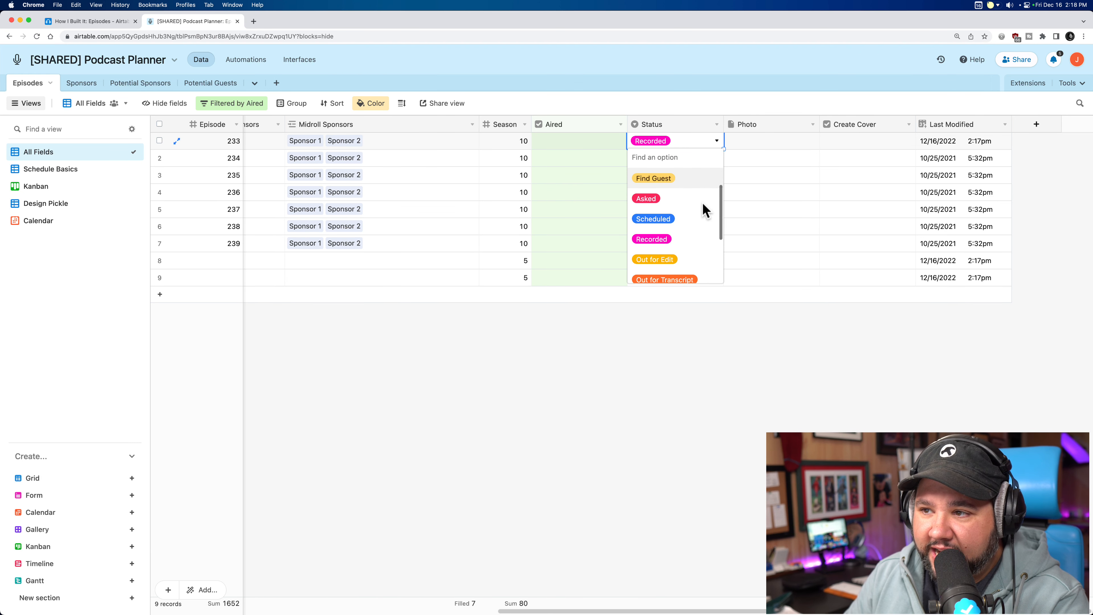
{"action": "scroll", "coordinate": [706, 210], "scroll_direction": "down", "scroll_amount": 3}
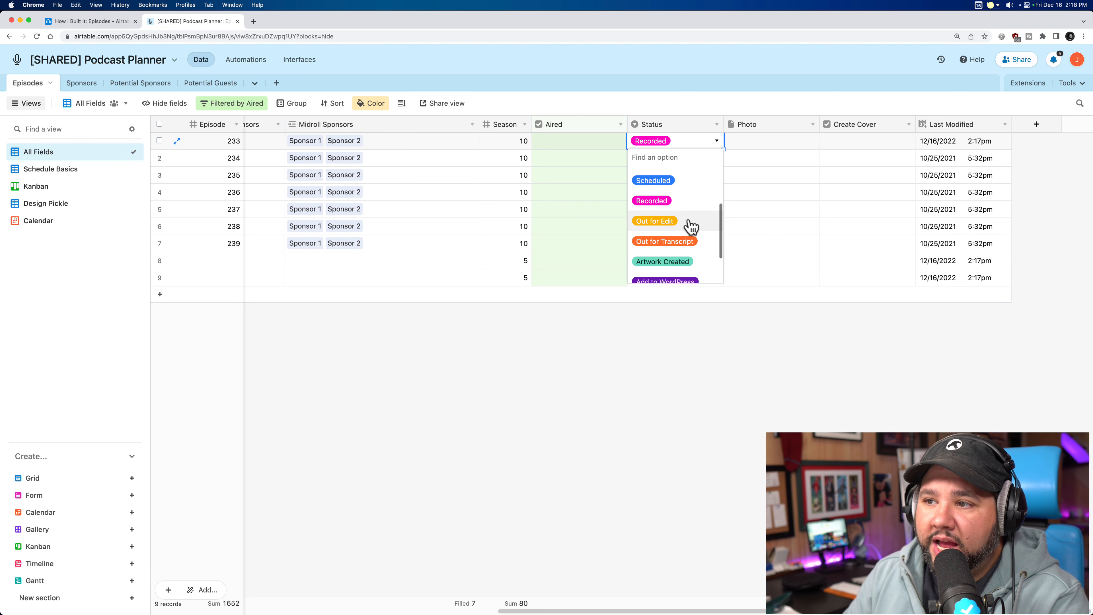
{"action": "scroll", "coordinate": [690, 226], "scroll_direction": "down", "scroll_amount": 2}
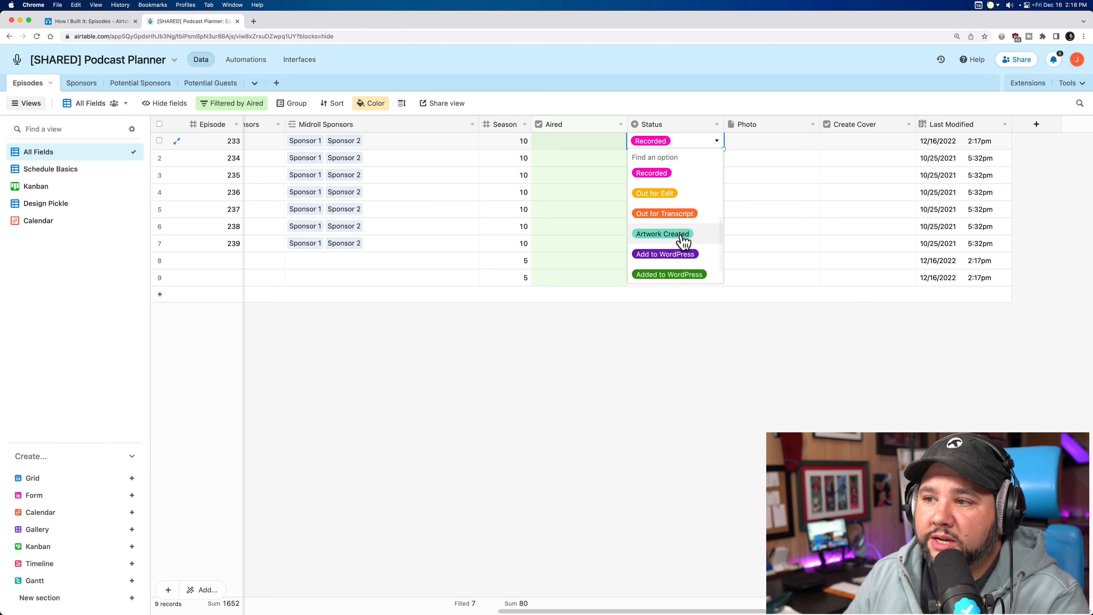
{"action": "scroll", "coordinate": [683, 241], "scroll_direction": "down", "scroll_amount": 1}
{"action": "scroll", "coordinate": [691, 245], "scroll_direction": "down", "scroll_amount": 1}
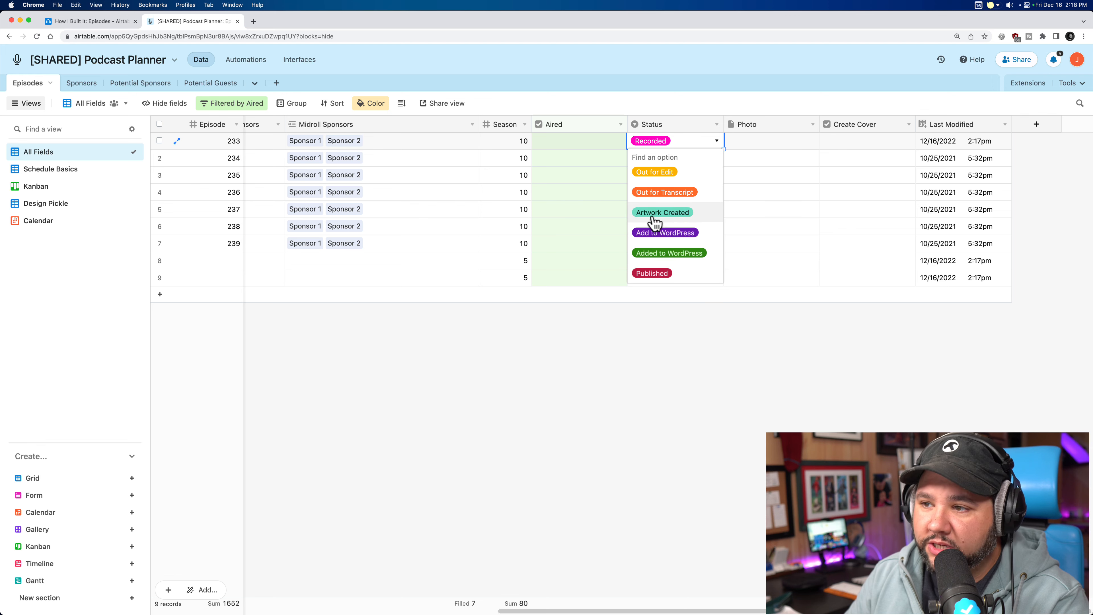
{"action": "scroll", "coordinate": [673, 253], "scroll_direction": "up", "scroll_amount": 2}
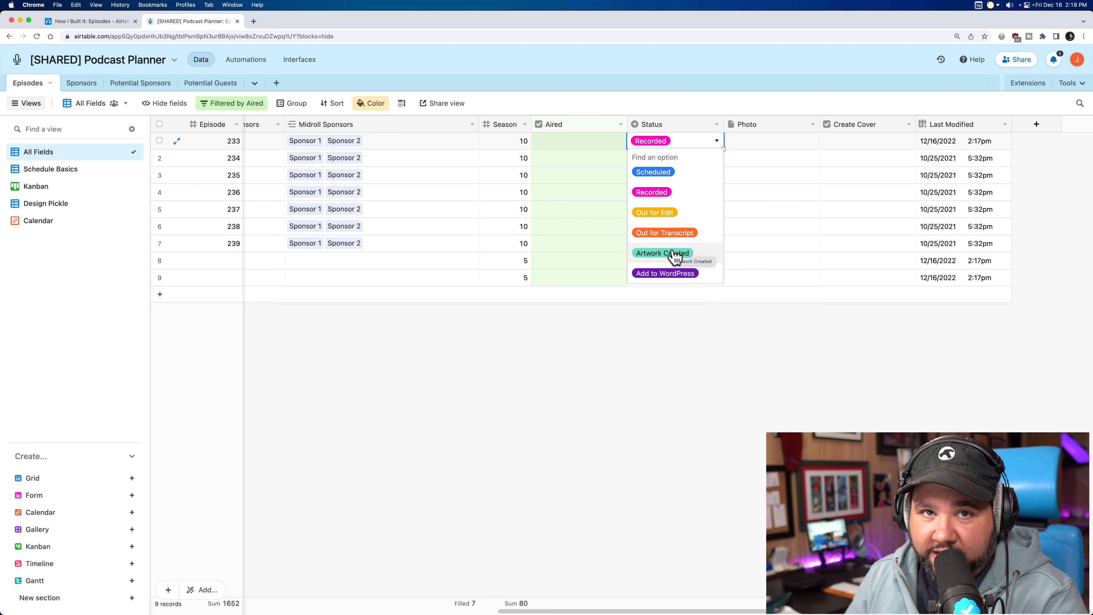
{"action": "scroll", "coordinate": [674, 256], "scroll_direction": "down", "scroll_amount": 1}
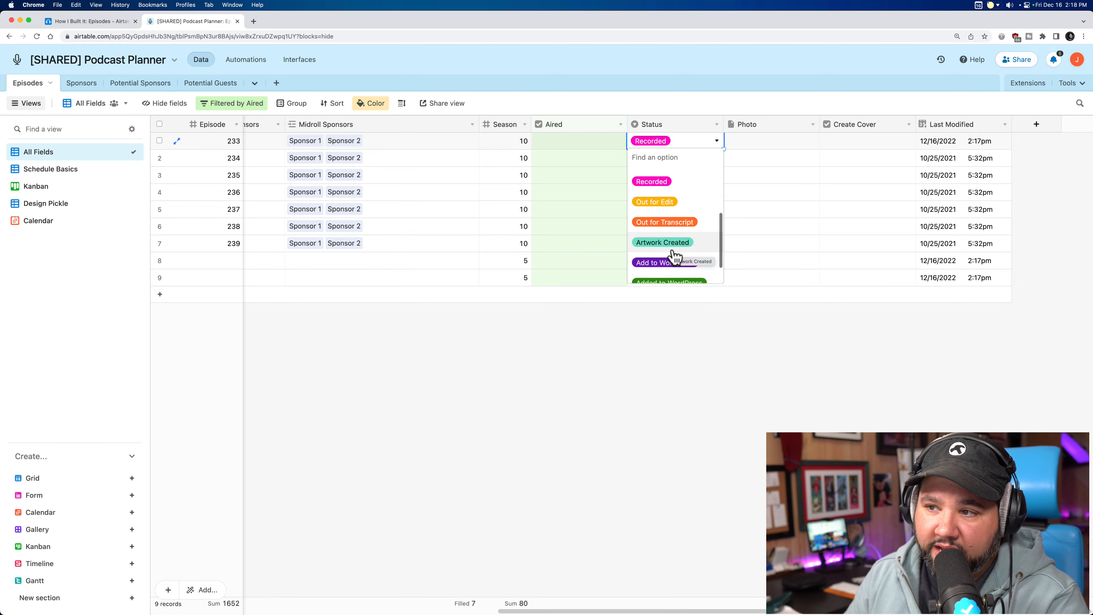
{"action": "scroll", "coordinate": [674, 247], "scroll_direction": "up", "scroll_amount": 3}
{"action": "scroll", "coordinate": [672, 245], "scroll_direction": "down", "scroll_amount": 5}
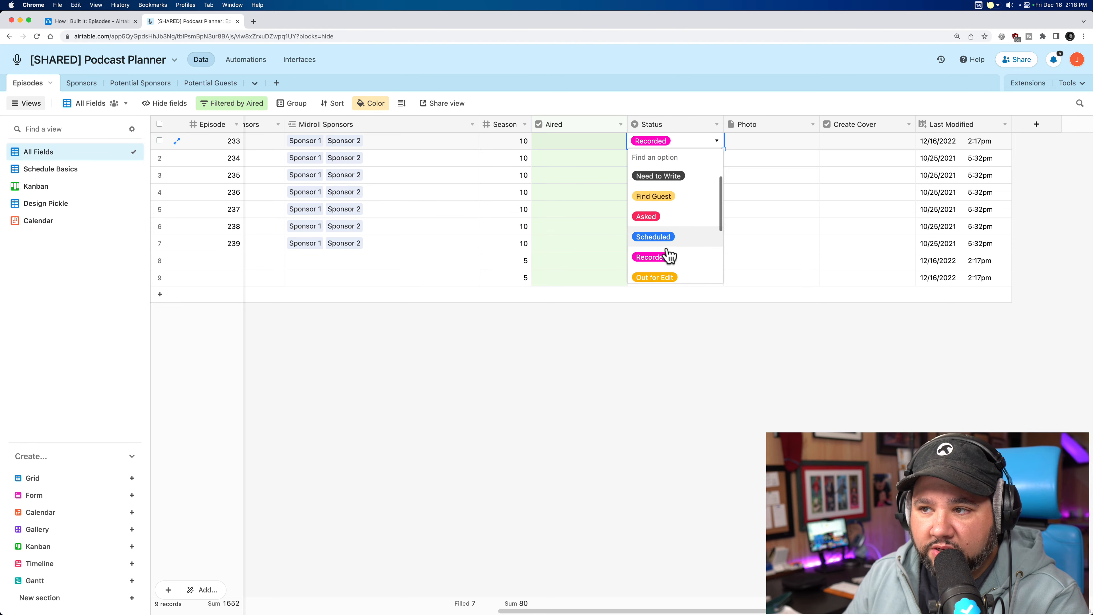
{"action": "left_click", "coordinate": [553, 313]}
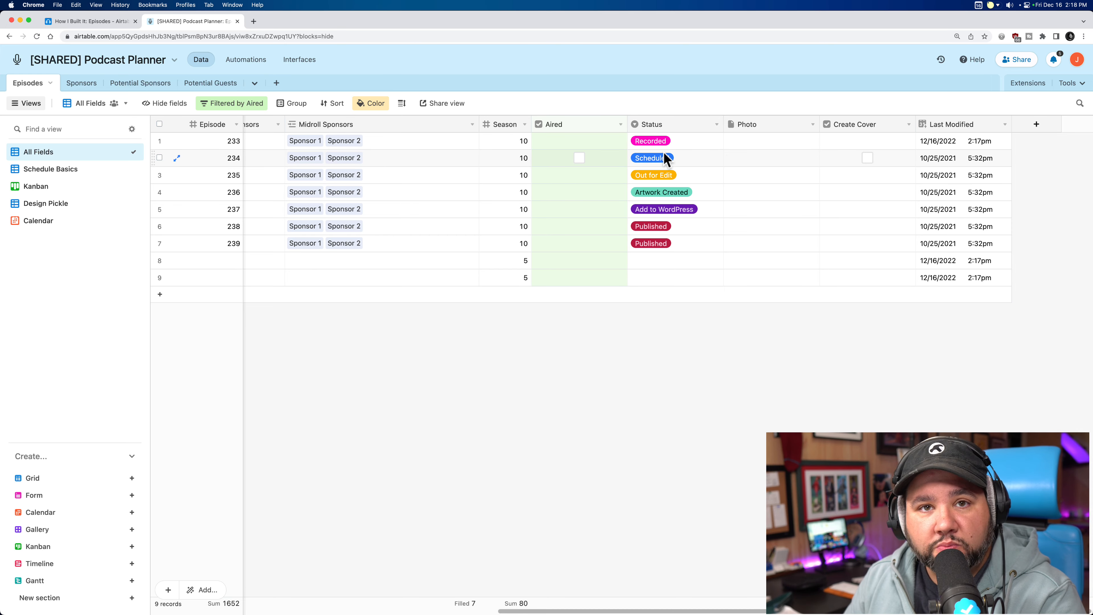
- Examine episode 233's Photo attachment cell and return to the first fields of the Episodes table
{"action": "left_click", "coordinate": [761, 143]}
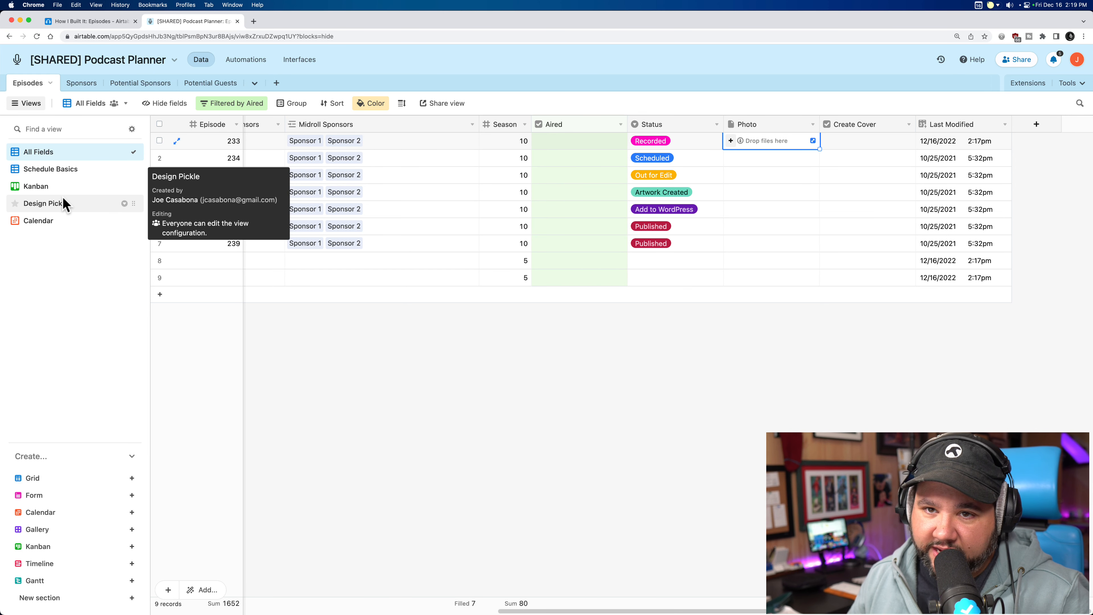
{"action": "left_click", "coordinate": [717, 338]}
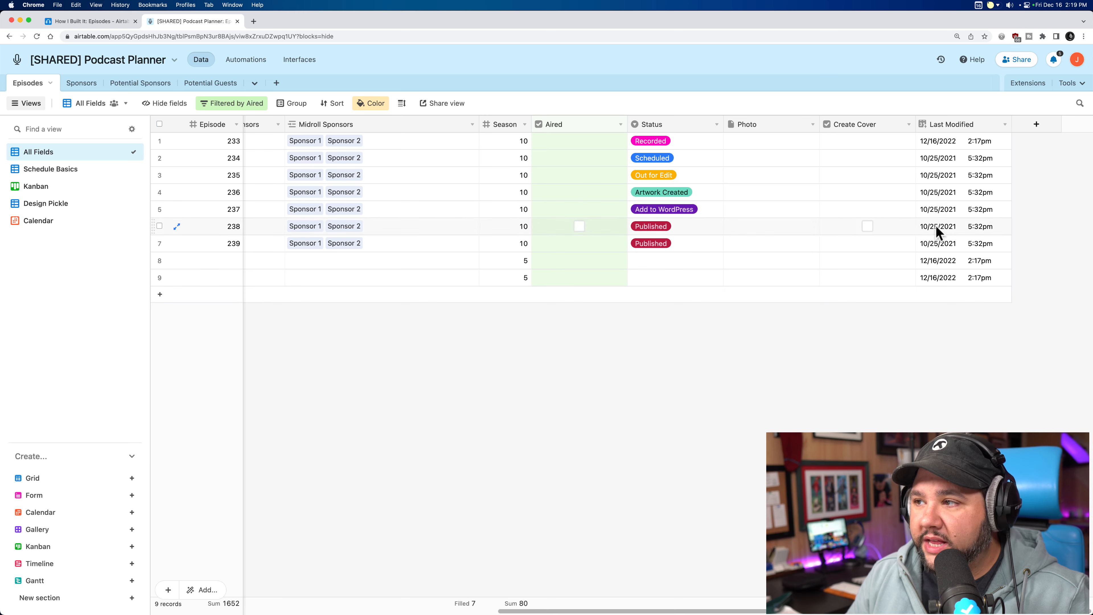
{"action": "scroll", "coordinate": [663, 293], "scroll_direction": "left", "scroll_amount": 10}
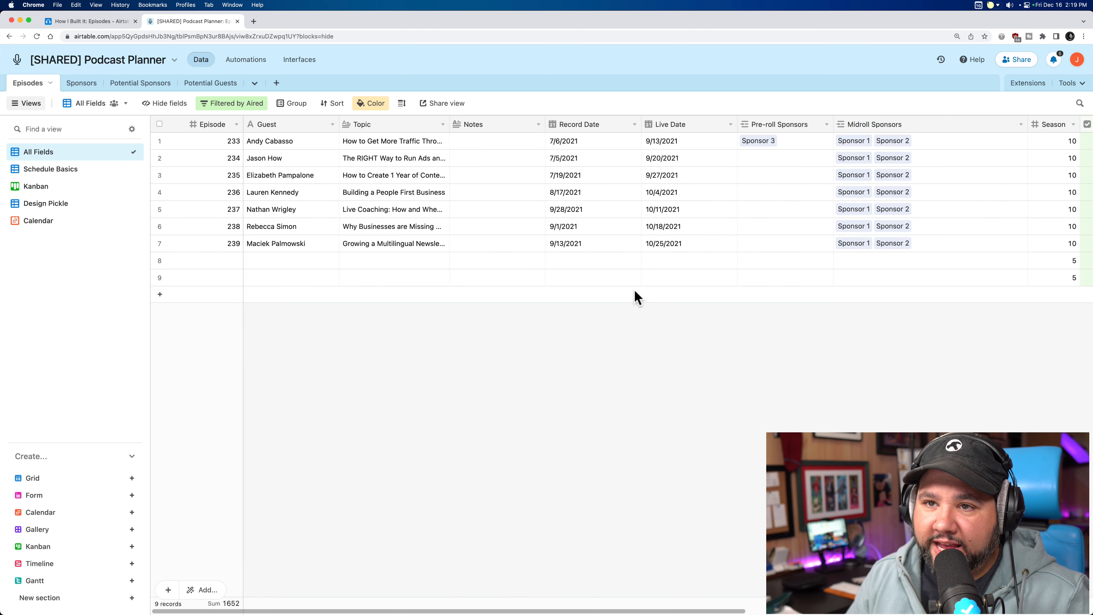
- View the Sponsors table and the linked-record choices for episode 234's Pre-roll Sponsors cell, without linking a sponsor
{"action": "left_click", "coordinate": [77, 87]}
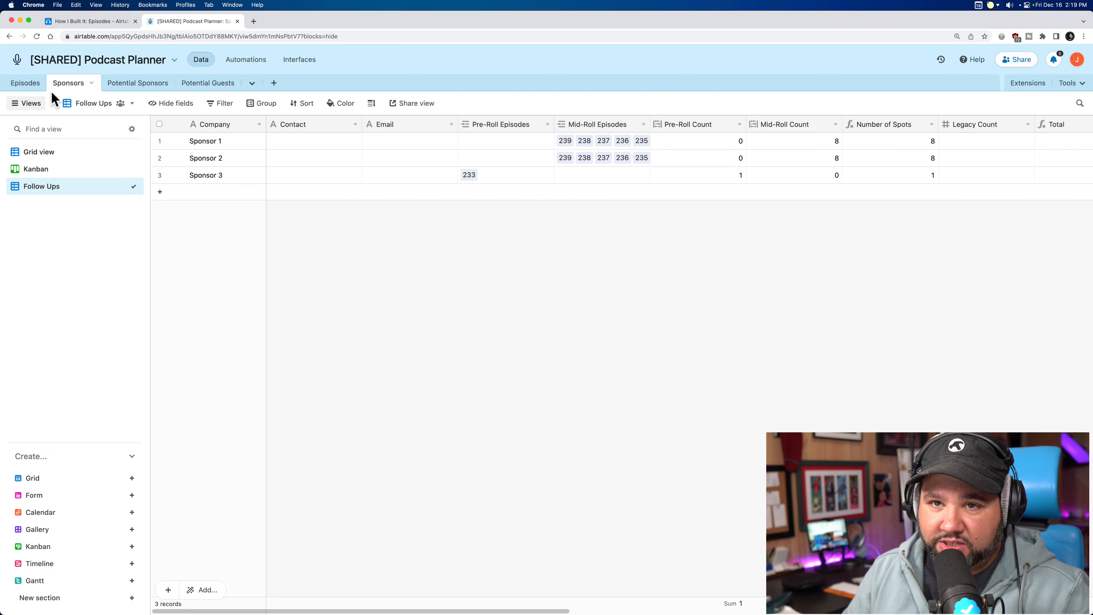
{"action": "left_click", "coordinate": [24, 85]}
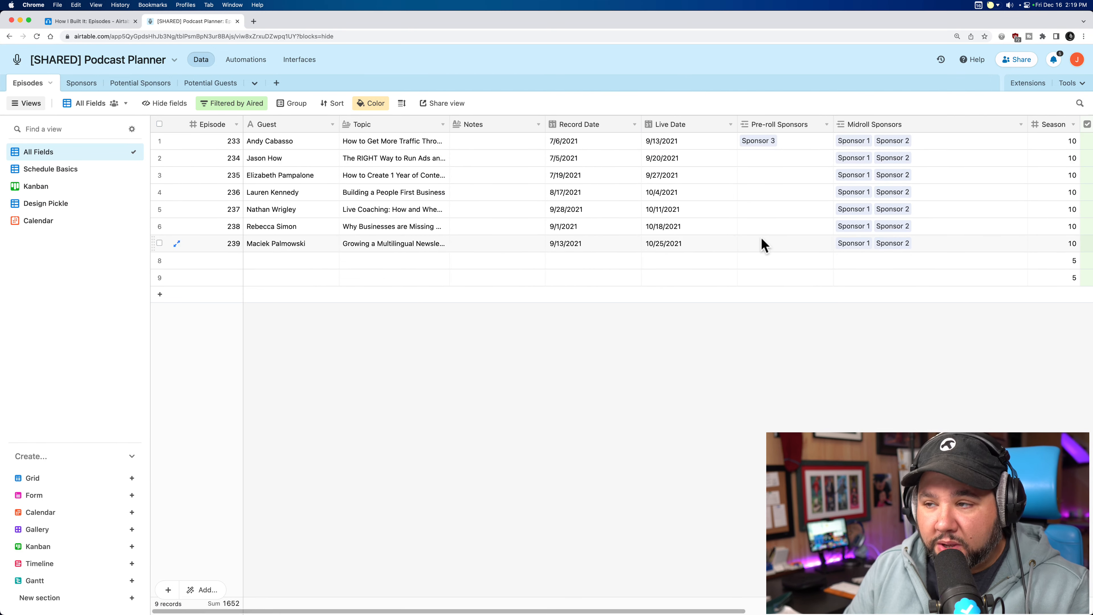
{"action": "left_click", "coordinate": [788, 161]}
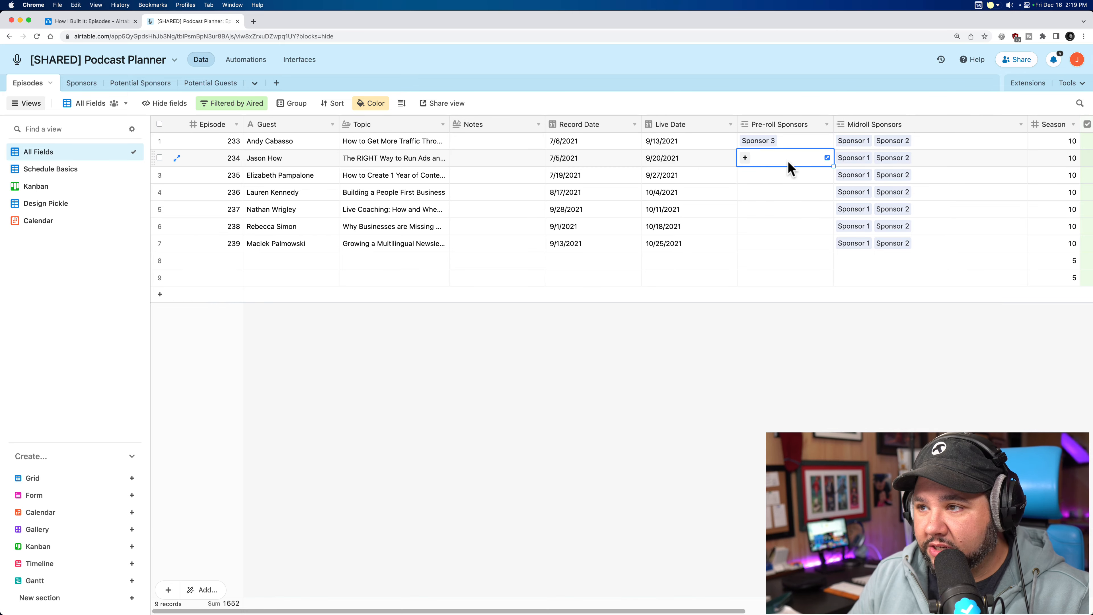
{"action": "left_click", "coordinate": [744, 158]}
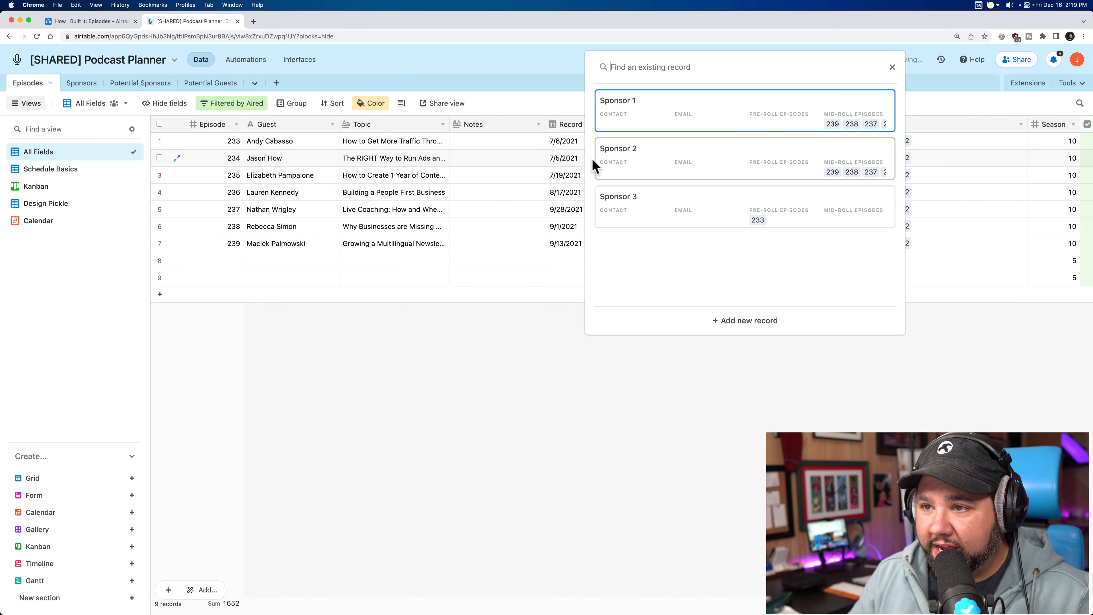
{"action": "left_click", "coordinate": [471, 375]}
- Examine the fields of the Sponsors table's Follow Ups view and those of the Potential Sponsors table
{"action": "left_click", "coordinate": [89, 84]}
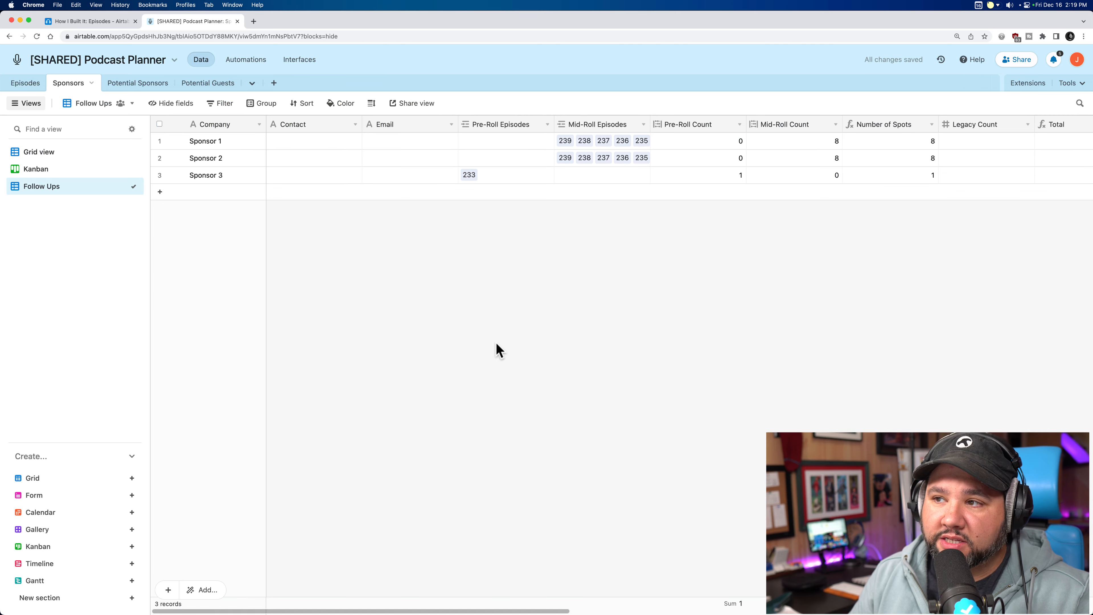
{"action": "scroll", "coordinate": [852, 178], "scroll_direction": "right", "scroll_amount": 5}
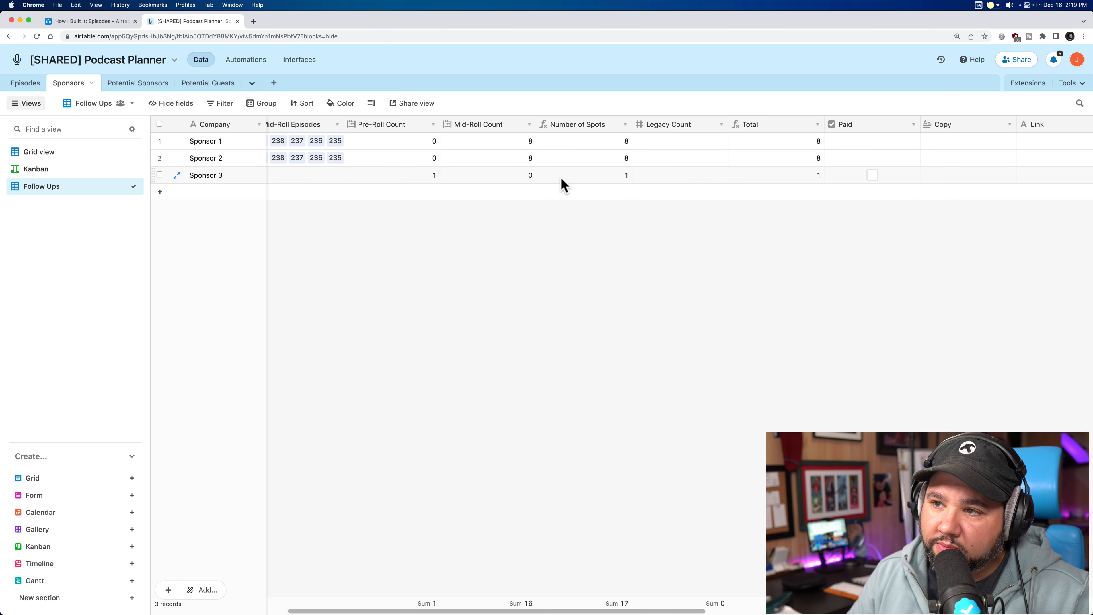
{"action": "scroll", "coordinate": [635, 216], "scroll_direction": "right", "scroll_amount": 10}
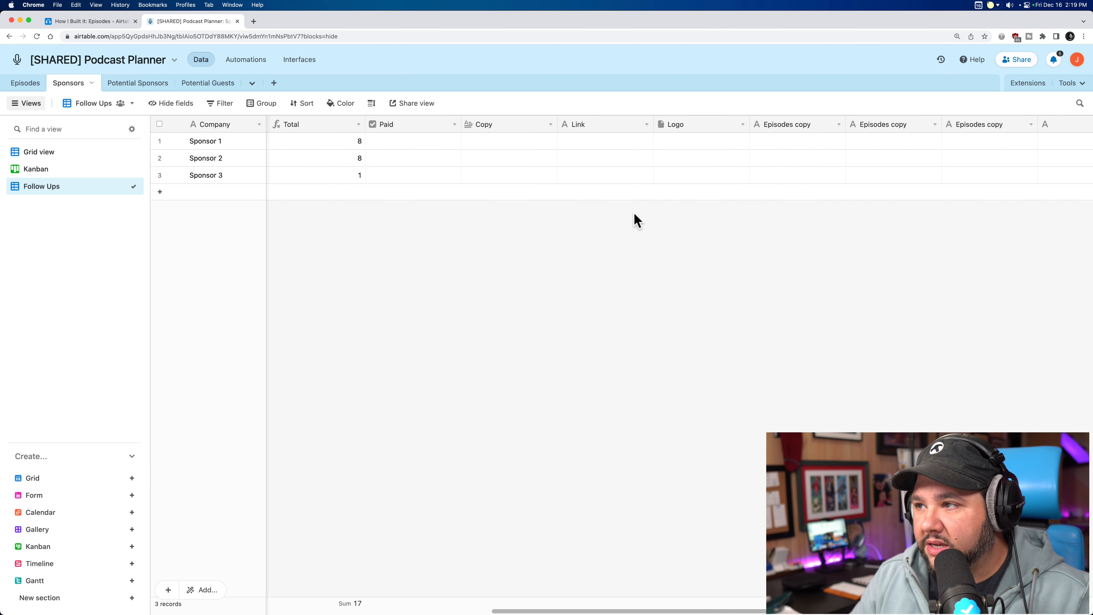
{"action": "scroll", "coordinate": [629, 235], "scroll_direction": "right", "scroll_amount": 3}
{"action": "scroll", "coordinate": [624, 263], "scroll_direction": "left", "scroll_amount": 15}
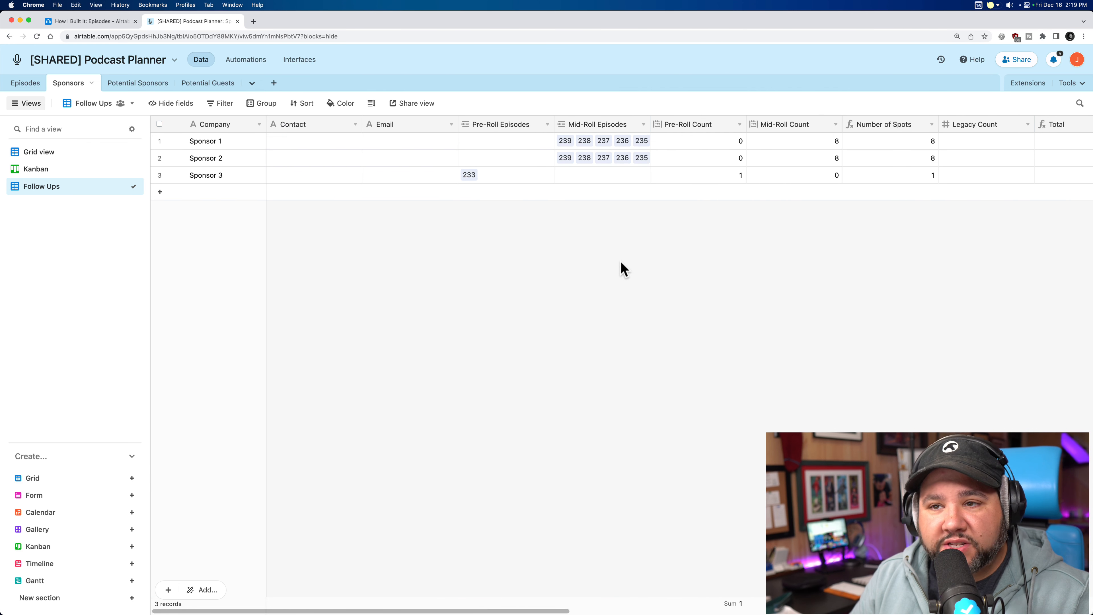
{"action": "left_click", "coordinate": [139, 84]}
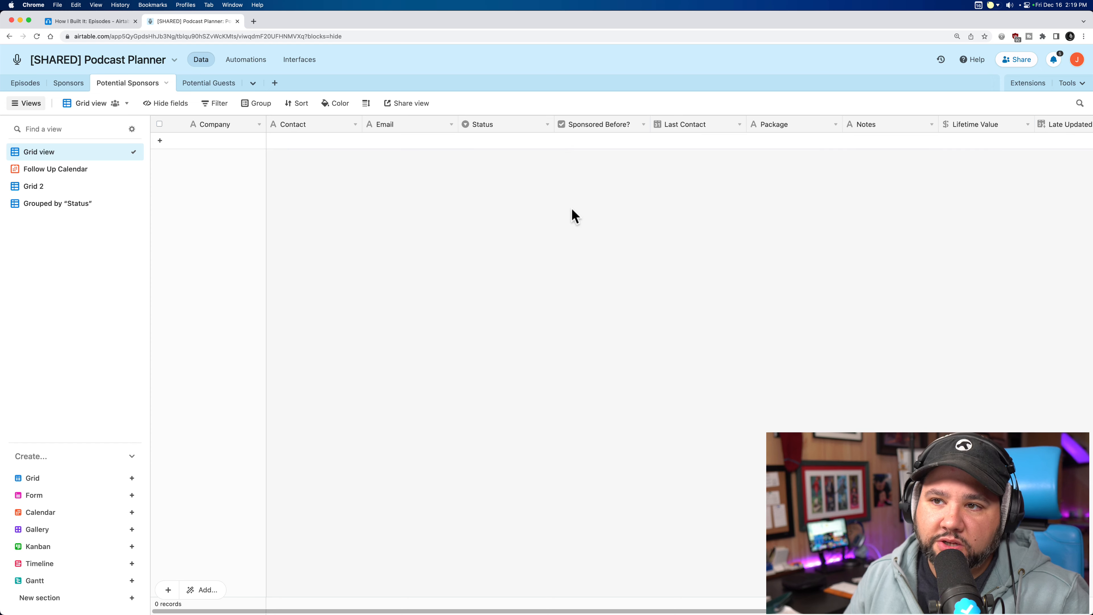
- Review the Potential Guests table's Want to be a Guest form questions and its Grid and Kanban views
{"action": "left_click", "coordinate": [210, 82]}
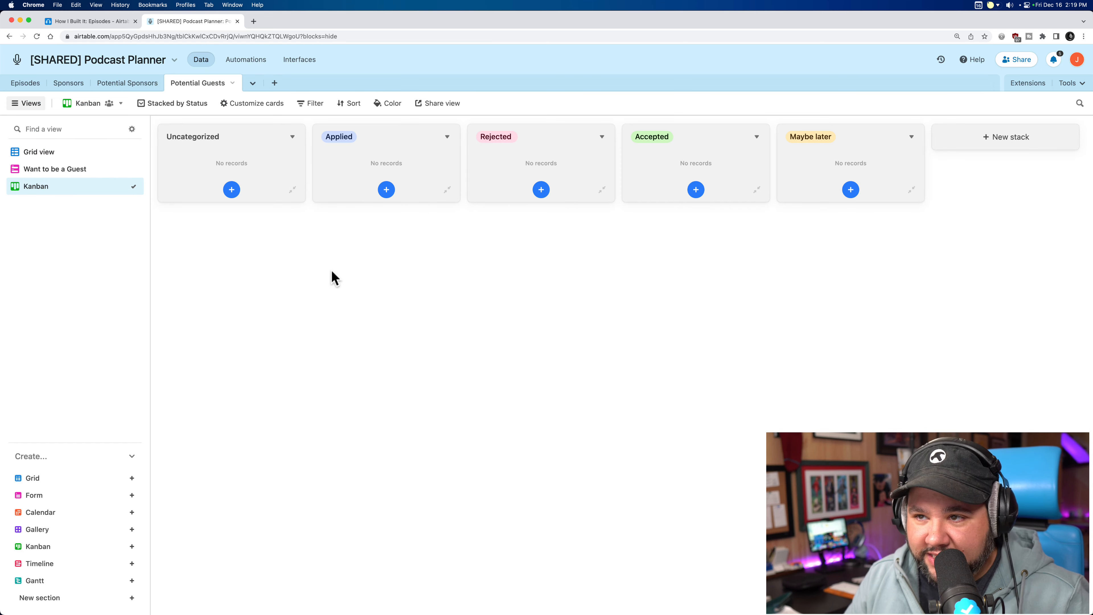
{"action": "left_click", "coordinate": [48, 170]}
{"action": "scroll", "coordinate": [502, 381], "scroll_direction": "down", "scroll_amount": 10}
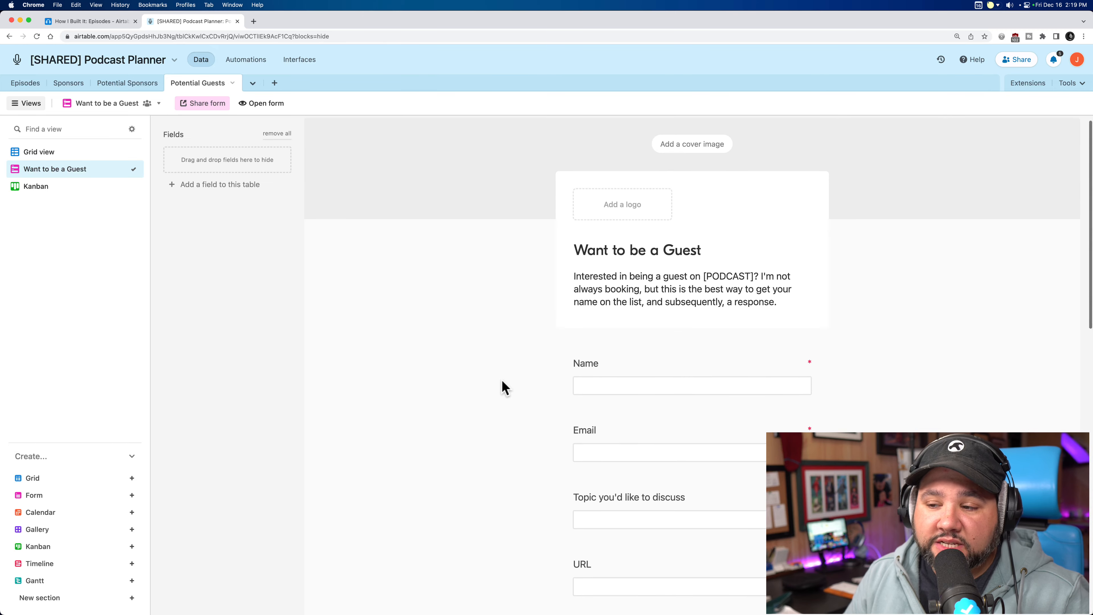
{"action": "scroll", "coordinate": [501, 381], "scroll_direction": "up", "scroll_amount": 10}
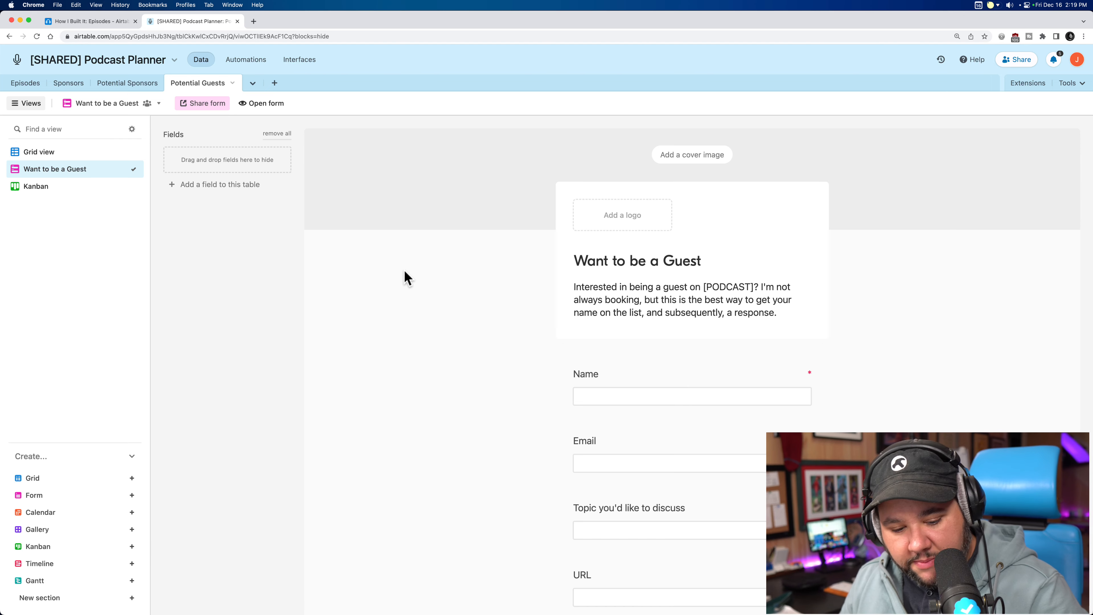
{"action": "scroll", "coordinate": [507, 393], "scroll_direction": "down", "scroll_amount": 2}
{"action": "scroll", "coordinate": [509, 399], "scroll_direction": "down", "scroll_amount": 10}
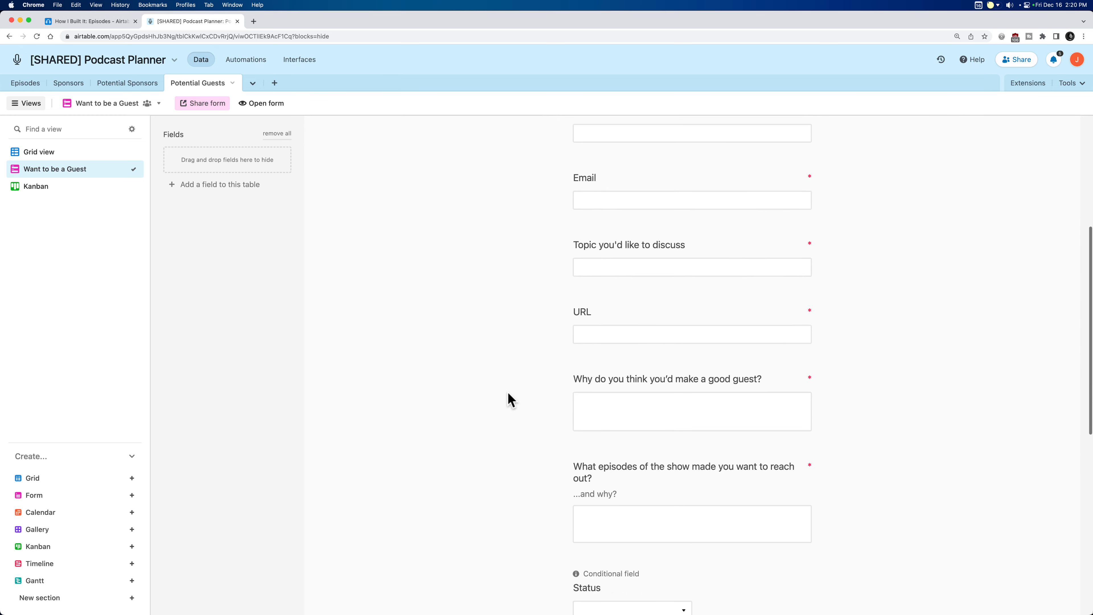
{"action": "left_click", "coordinate": [123, 155]}
{"action": "left_click", "coordinate": [78, 191]}
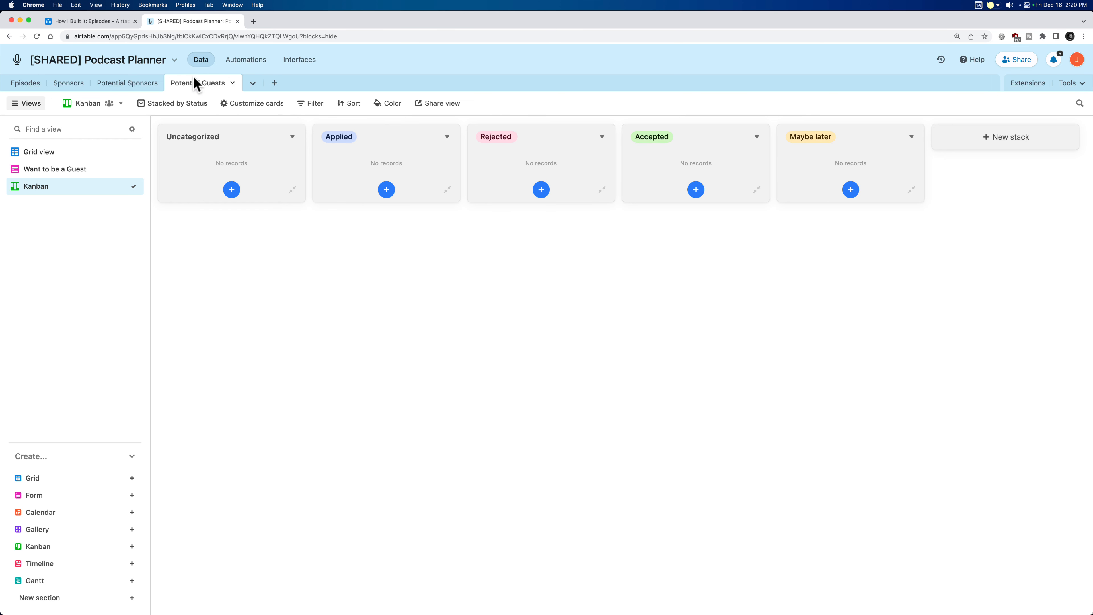
- Examine the Guest Accepted automation's email action settings and return to the base's data
{"action": "left_click", "coordinate": [236, 61]}
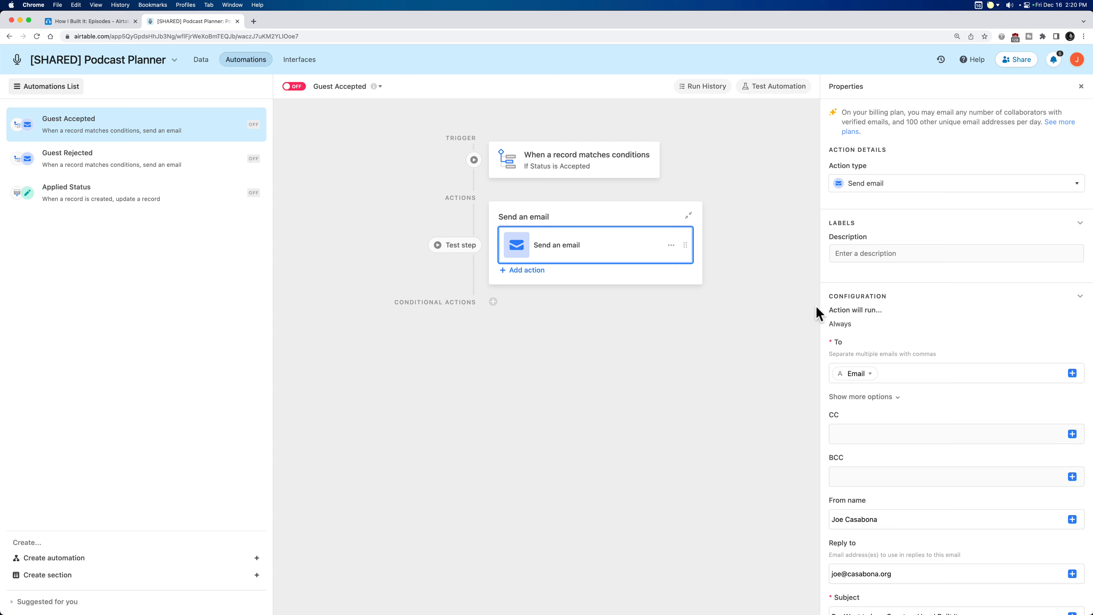
{"action": "scroll", "coordinate": [858, 286], "scroll_direction": "down", "scroll_amount": 1}
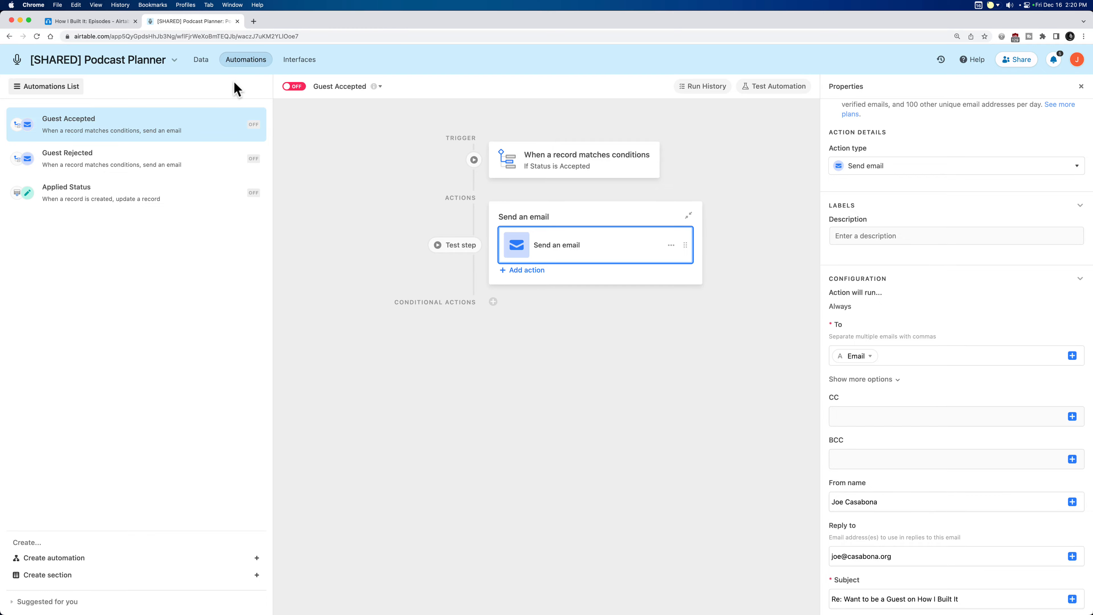
{"action": "left_click", "coordinate": [199, 60]}
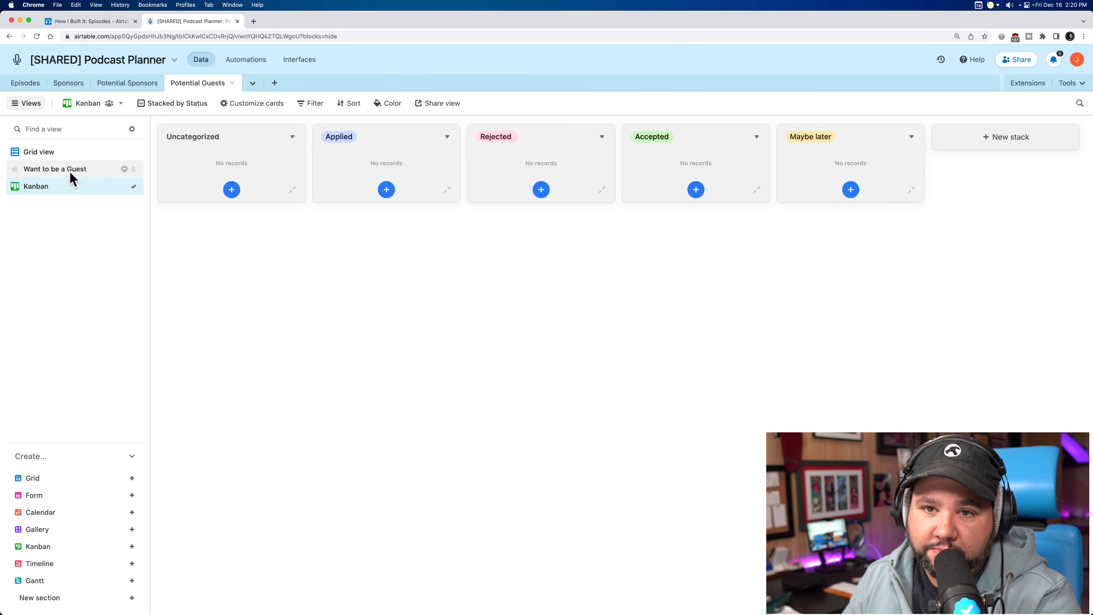
- Look through the Episodes table's Schedule Basics view and the status stacks of its Kanban view
{"action": "left_click", "coordinate": [39, 88]}
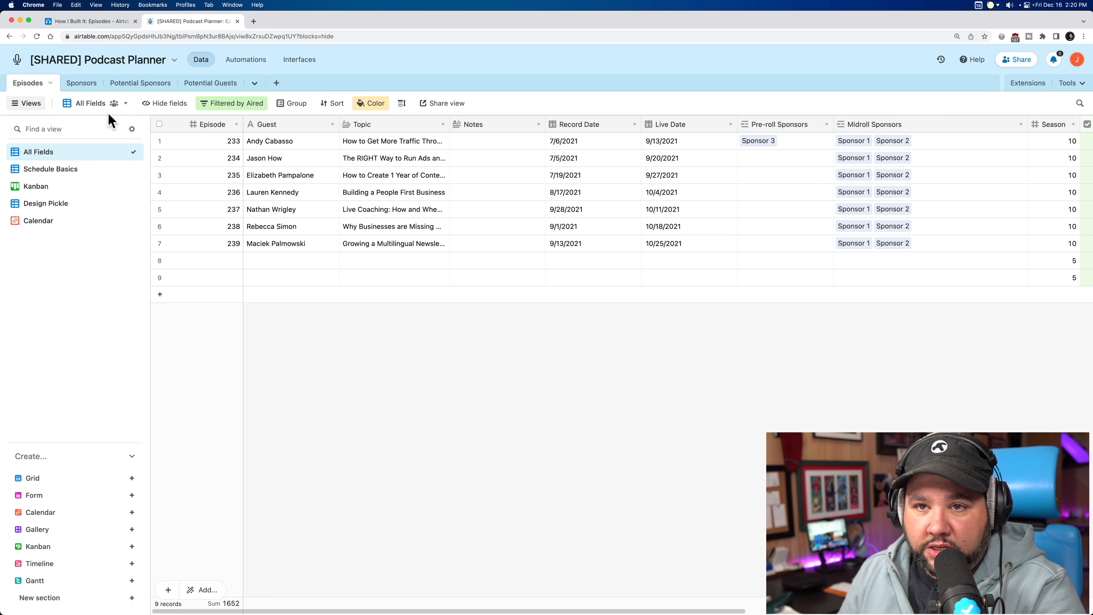
{"action": "left_click", "coordinate": [65, 170]}
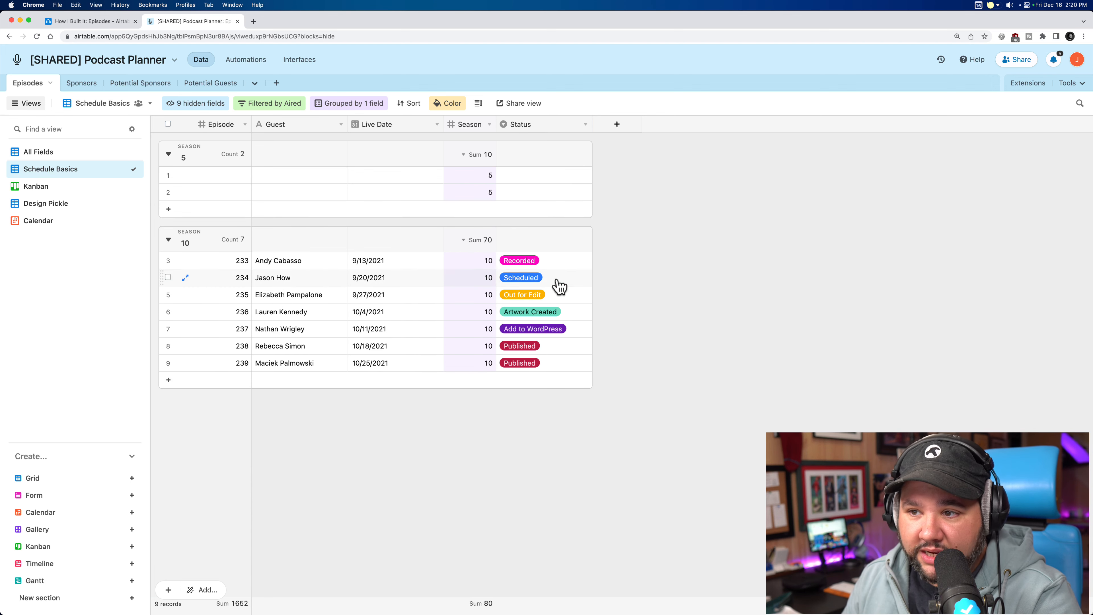
{"action": "left_click", "coordinate": [86, 187]}
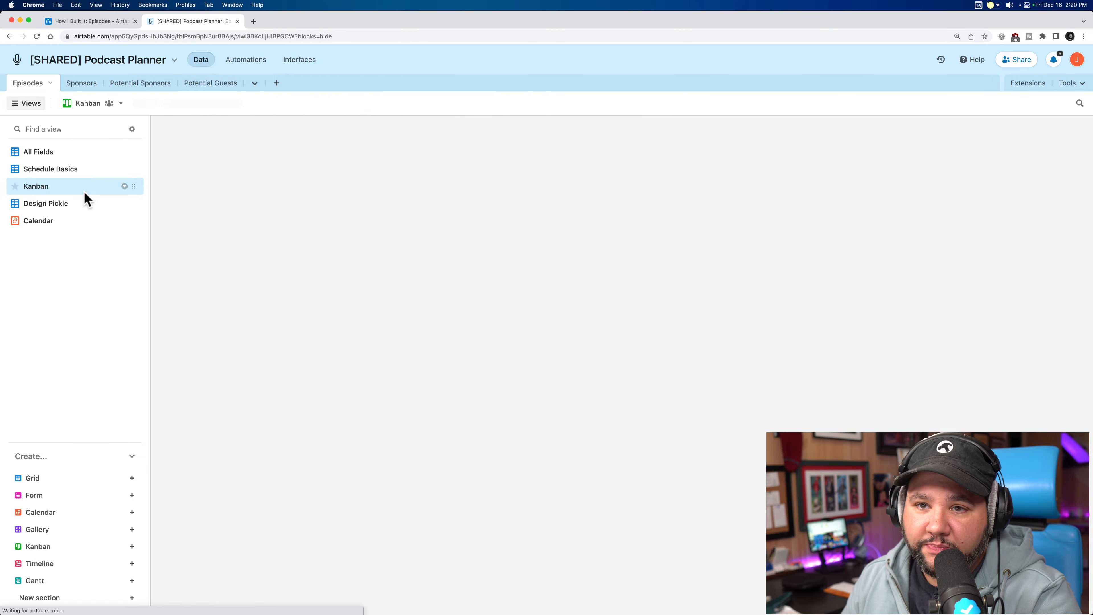
{"action": "scroll", "coordinate": [841, 215], "scroll_direction": "right", "scroll_amount": 15}
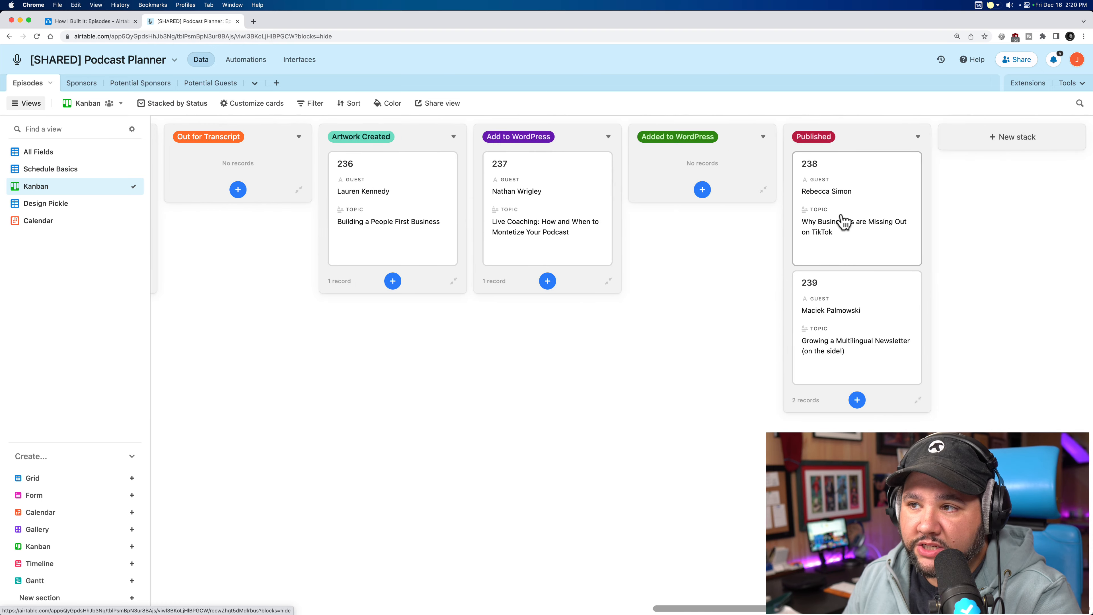
- Review the Episodes table's Design Pickle view, including its Photo attachment field, and its Calendar view
{"action": "left_click", "coordinate": [62, 205]}
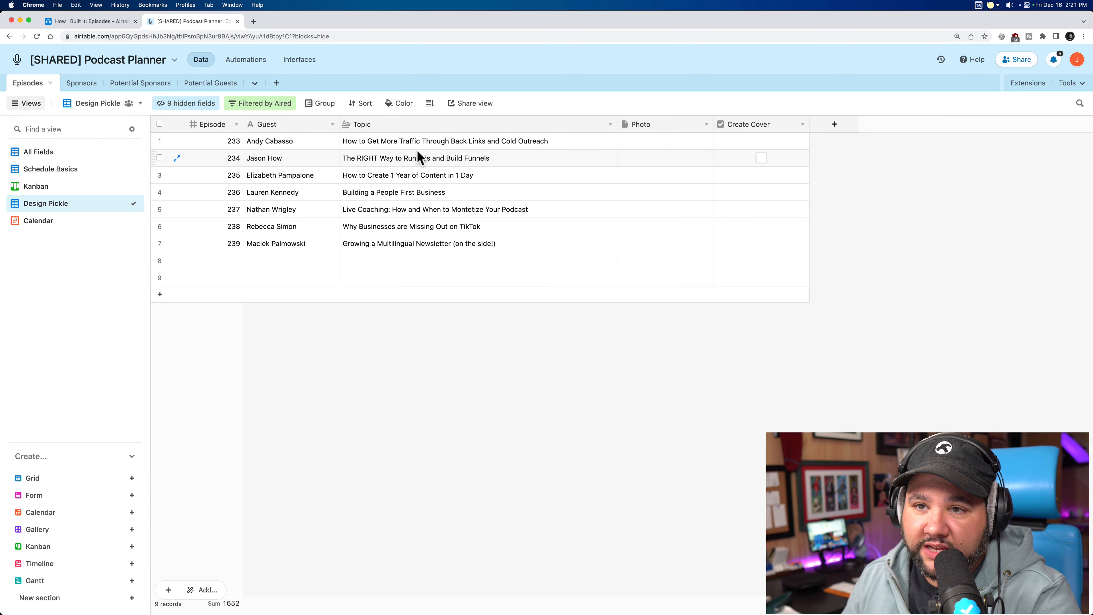
{"action": "left_click", "coordinate": [667, 144]}
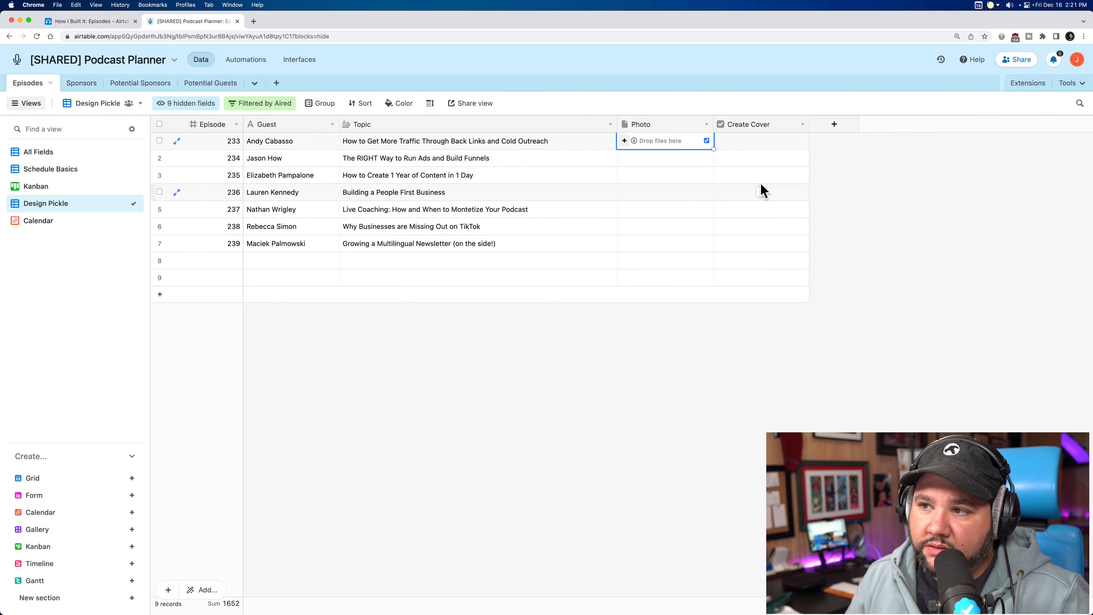
{"action": "left_click", "coordinate": [33, 222]}
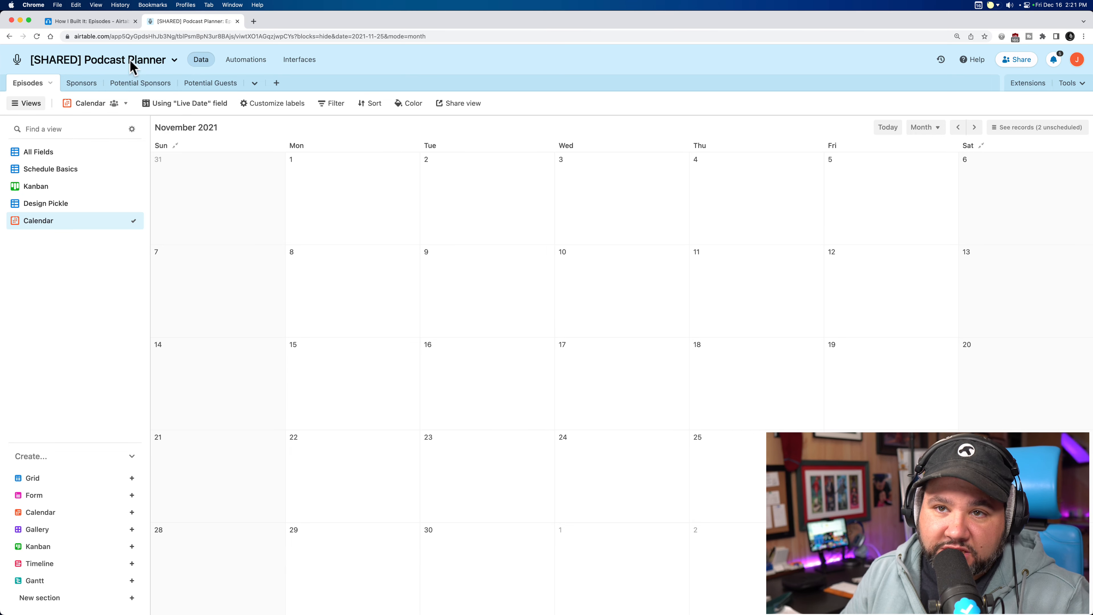
- Close the shared Podcast Planner base and examine the record color conditions of the How I Built It base's Episodes grid
{"action": "left_click", "coordinate": [237, 21]}
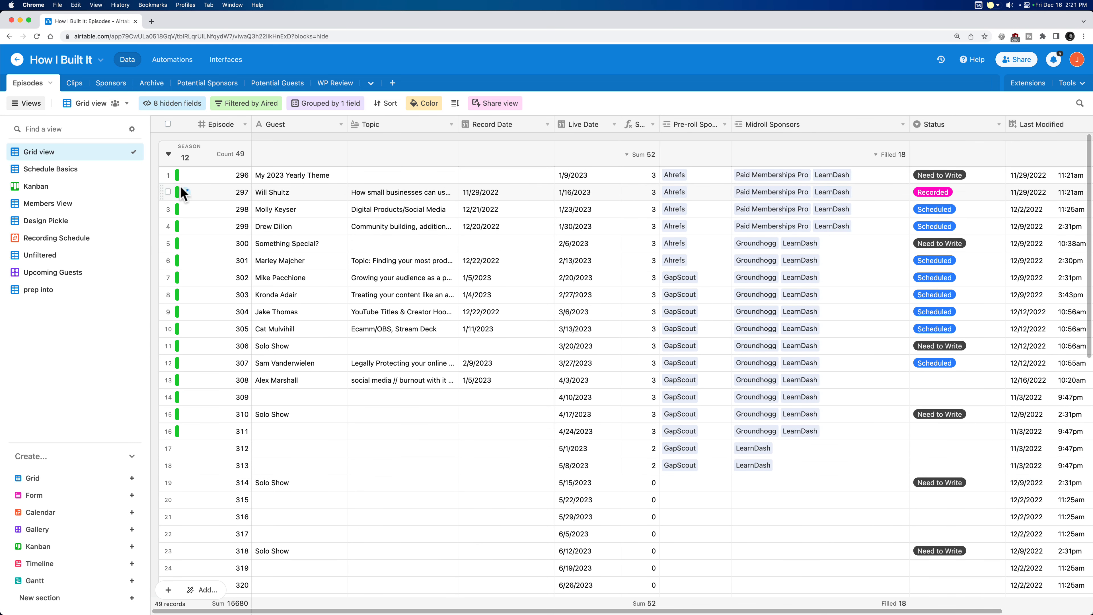
{"action": "left_click", "coordinate": [425, 104]}
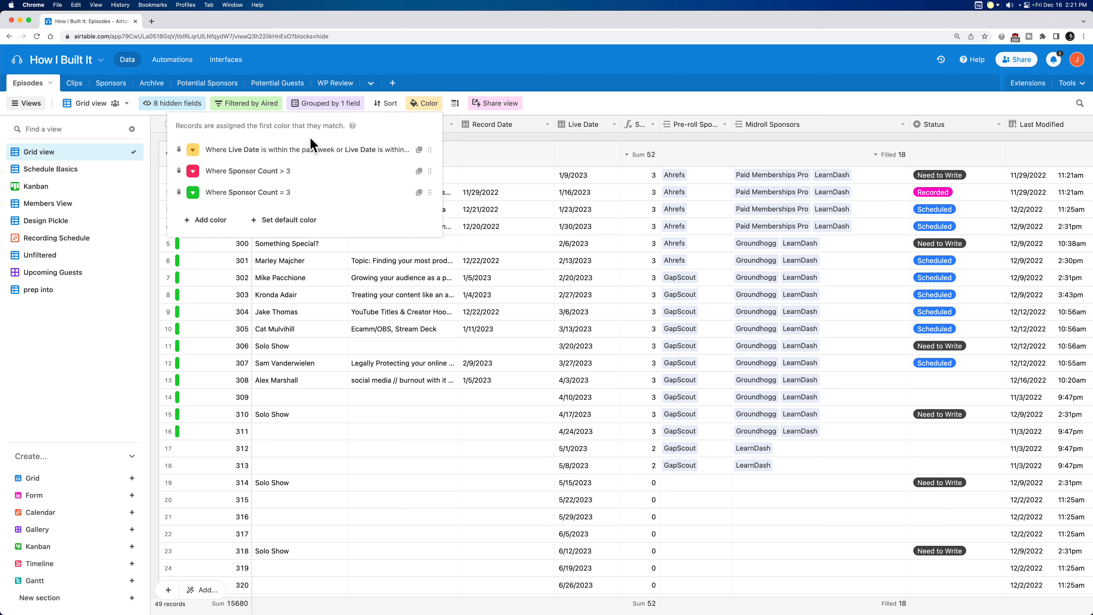
{"action": "left_click", "coordinate": [551, 79]}
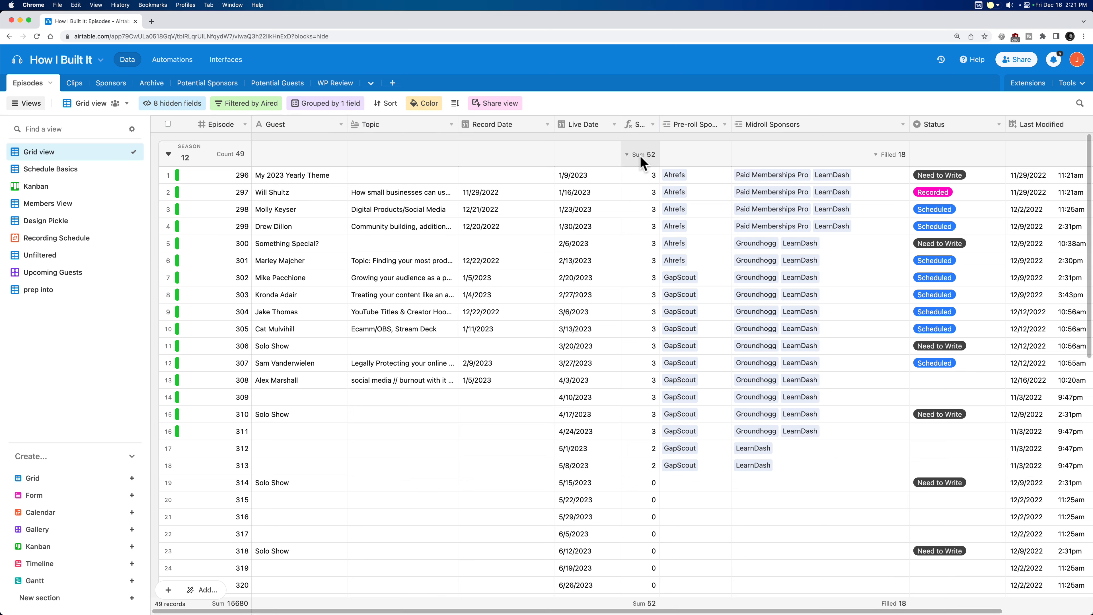